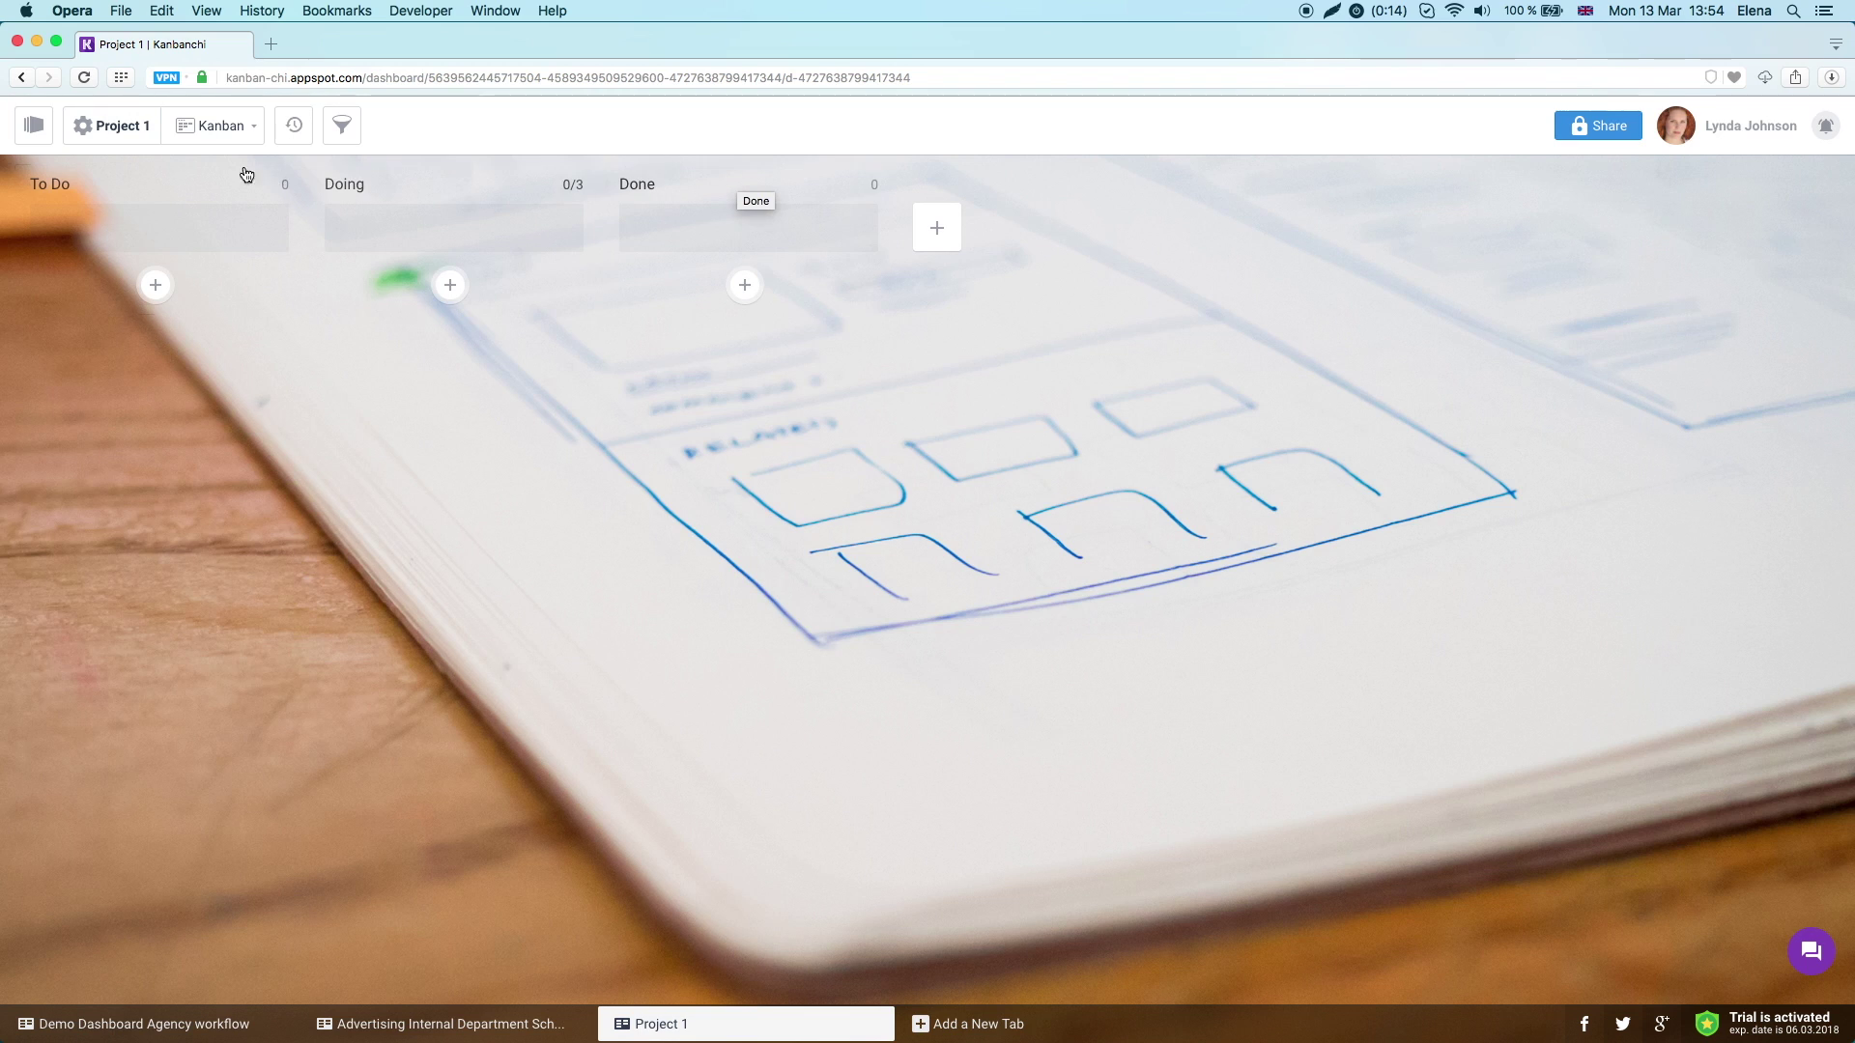
# Add Task 1 and Task 2 cards to the To Do column
pyautogui.click(154, 284)
pyautogui.write('Task 1')
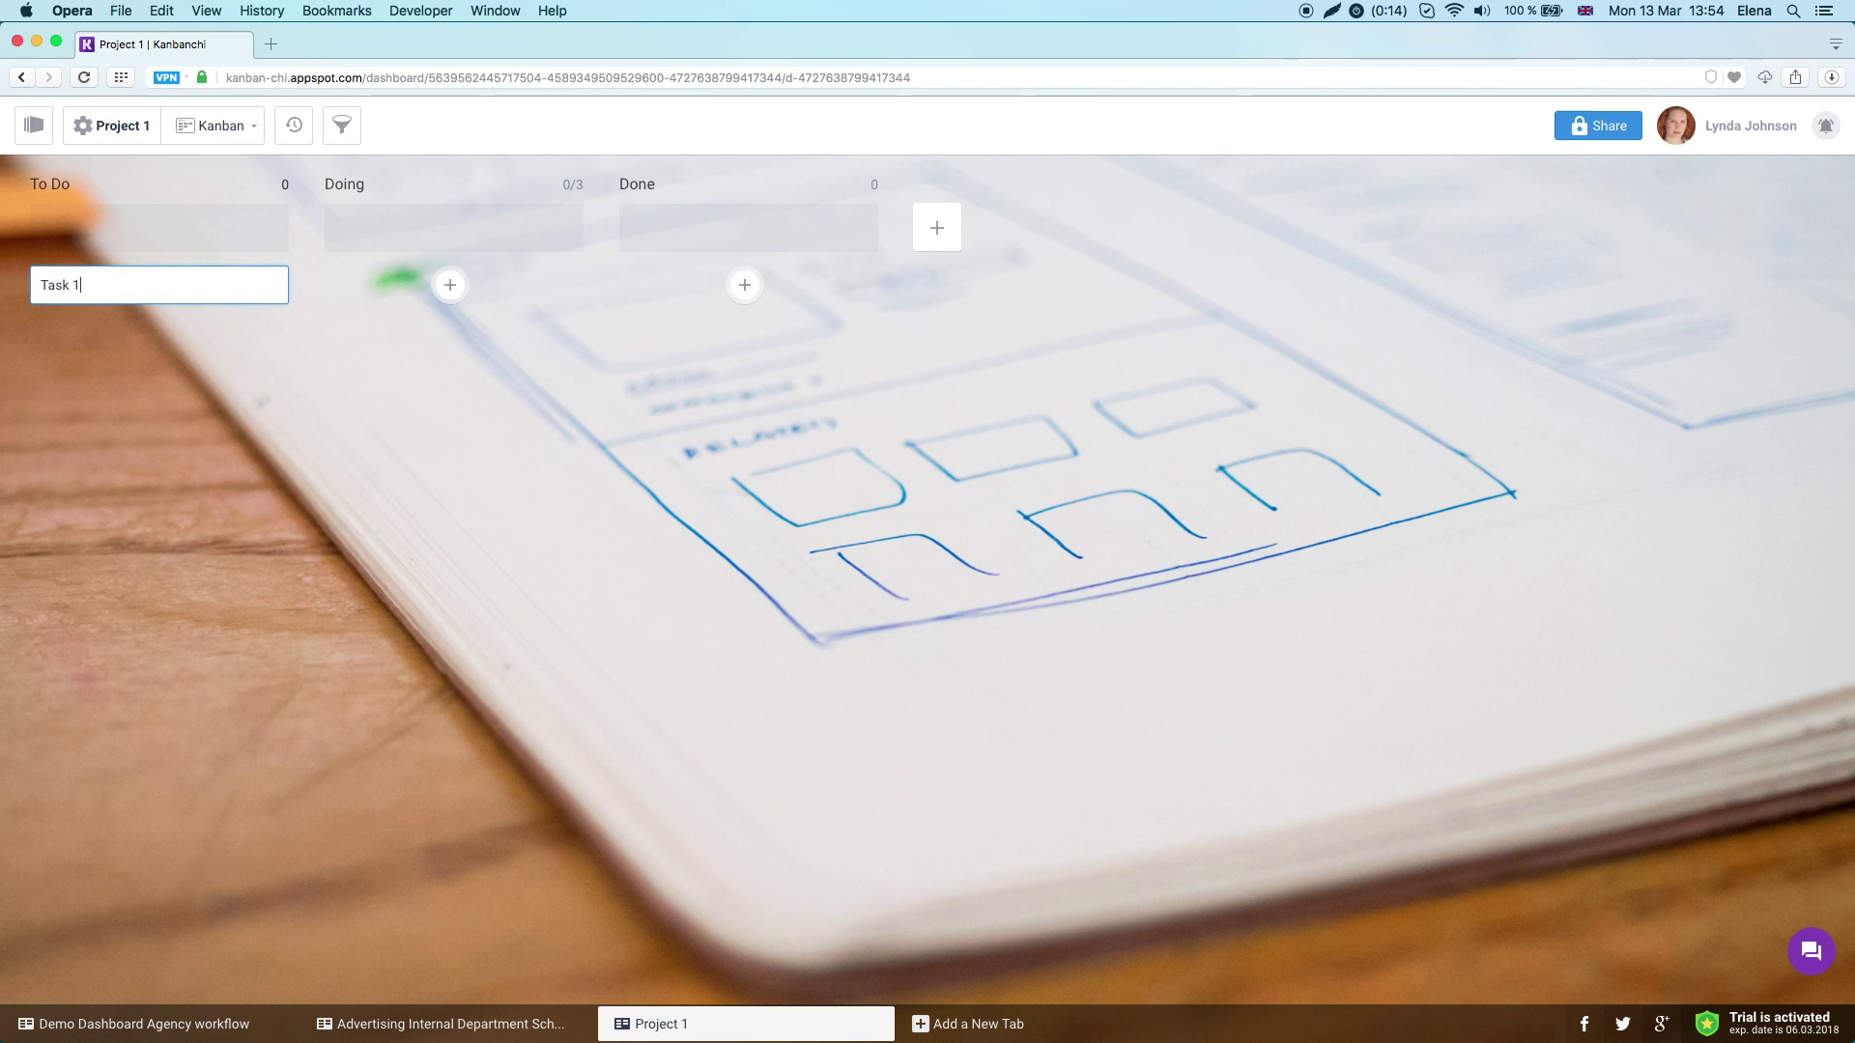
pyautogui.press('Return')
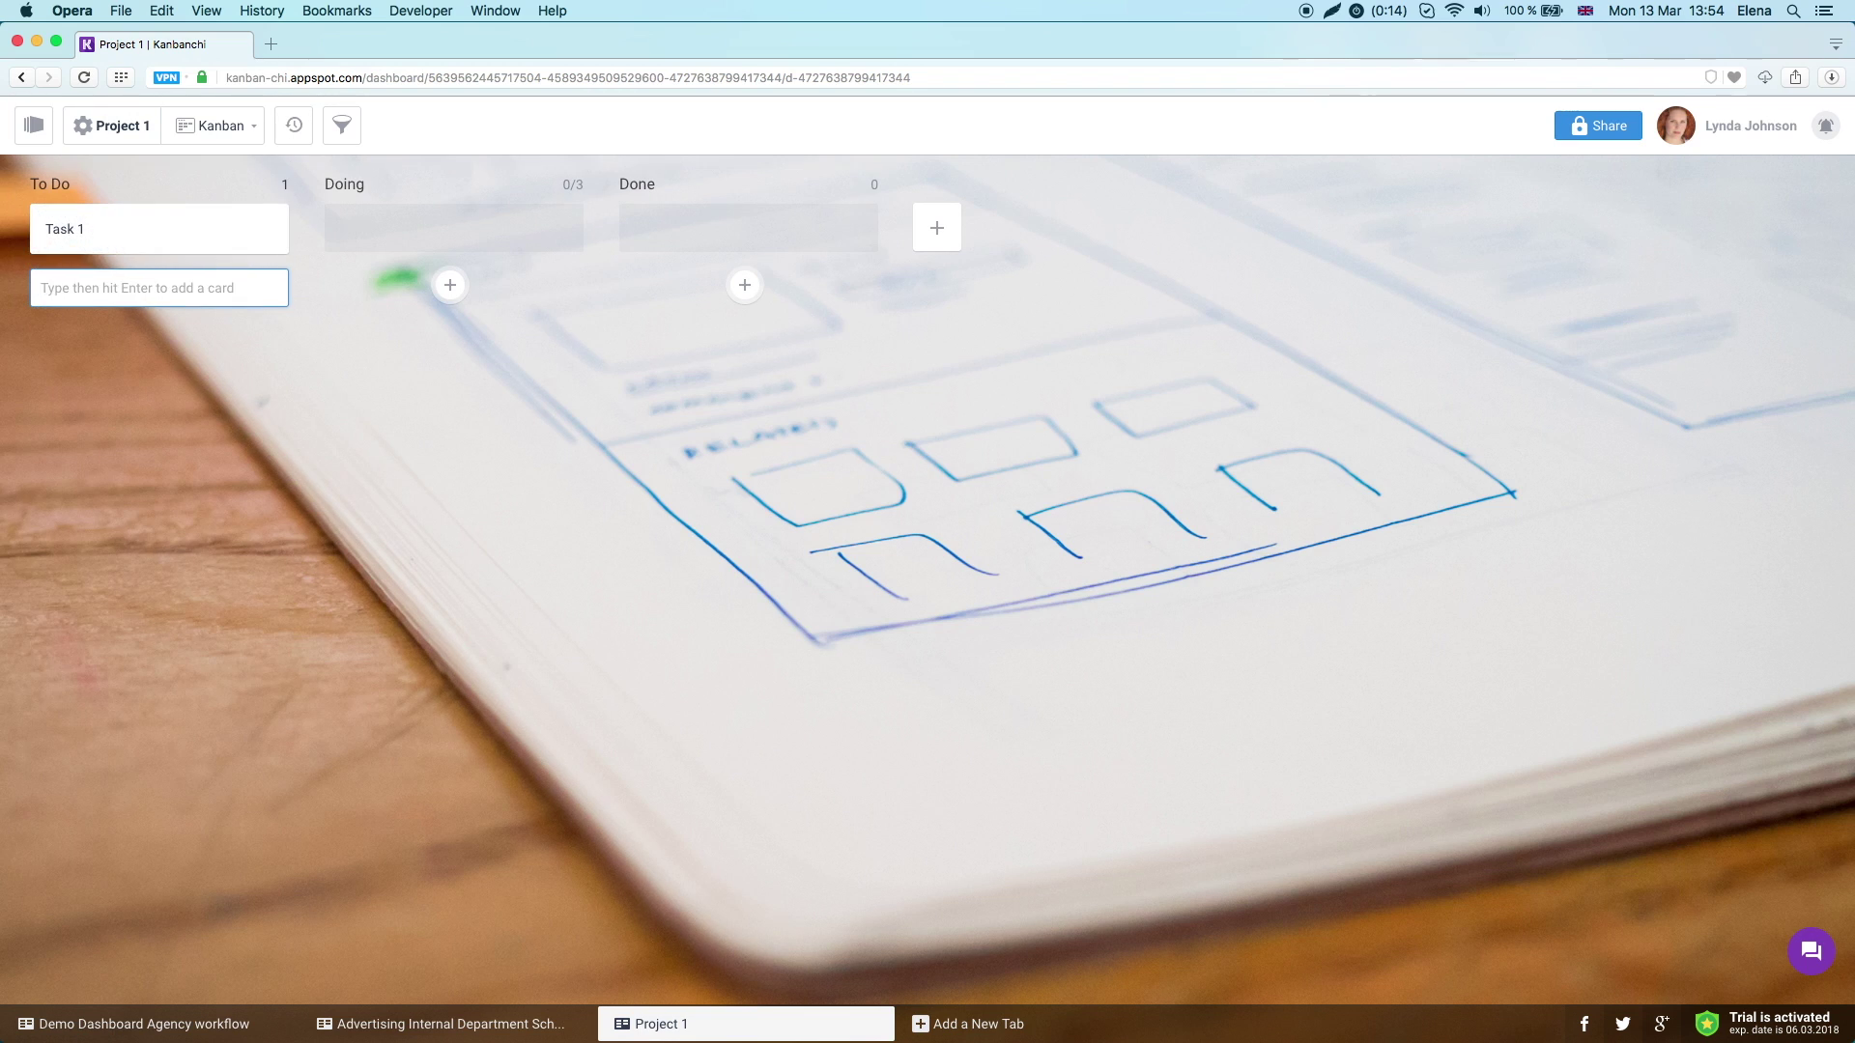
pyautogui.write('Task 2')
pyautogui.press('Return')
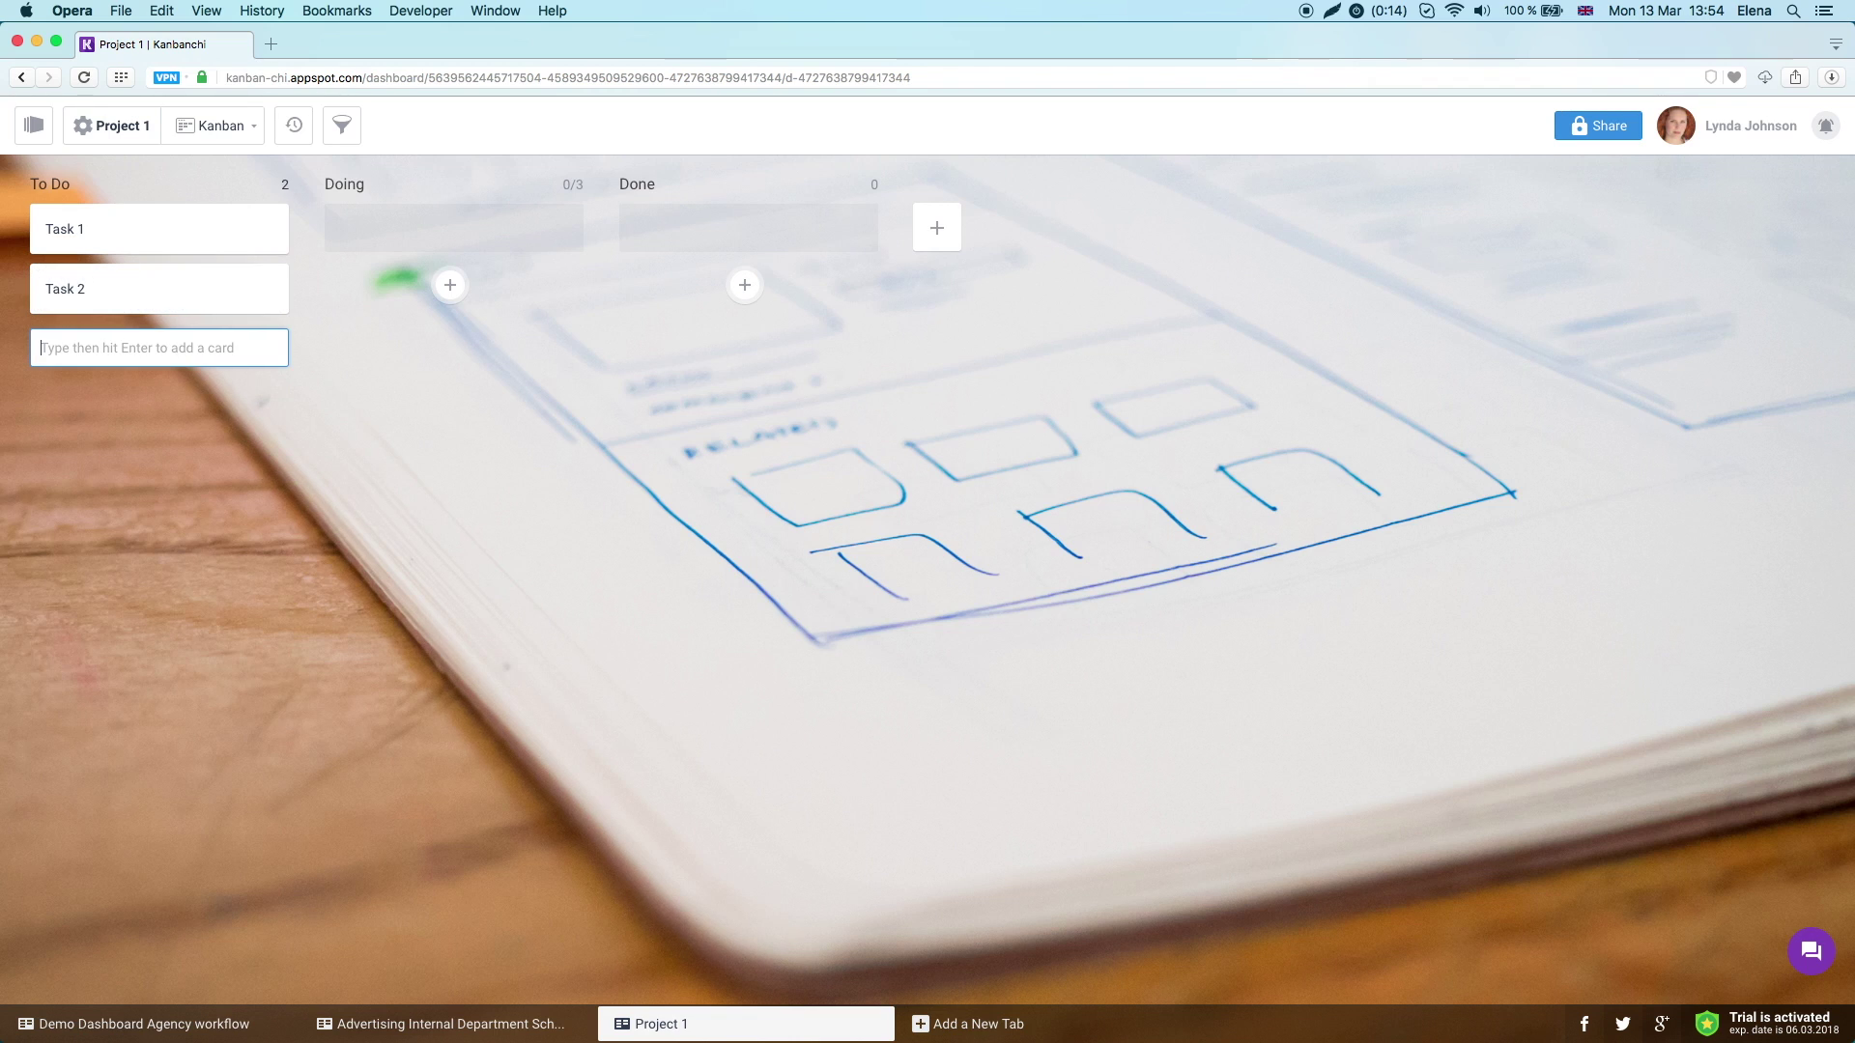
pyautogui.click(138, 241)
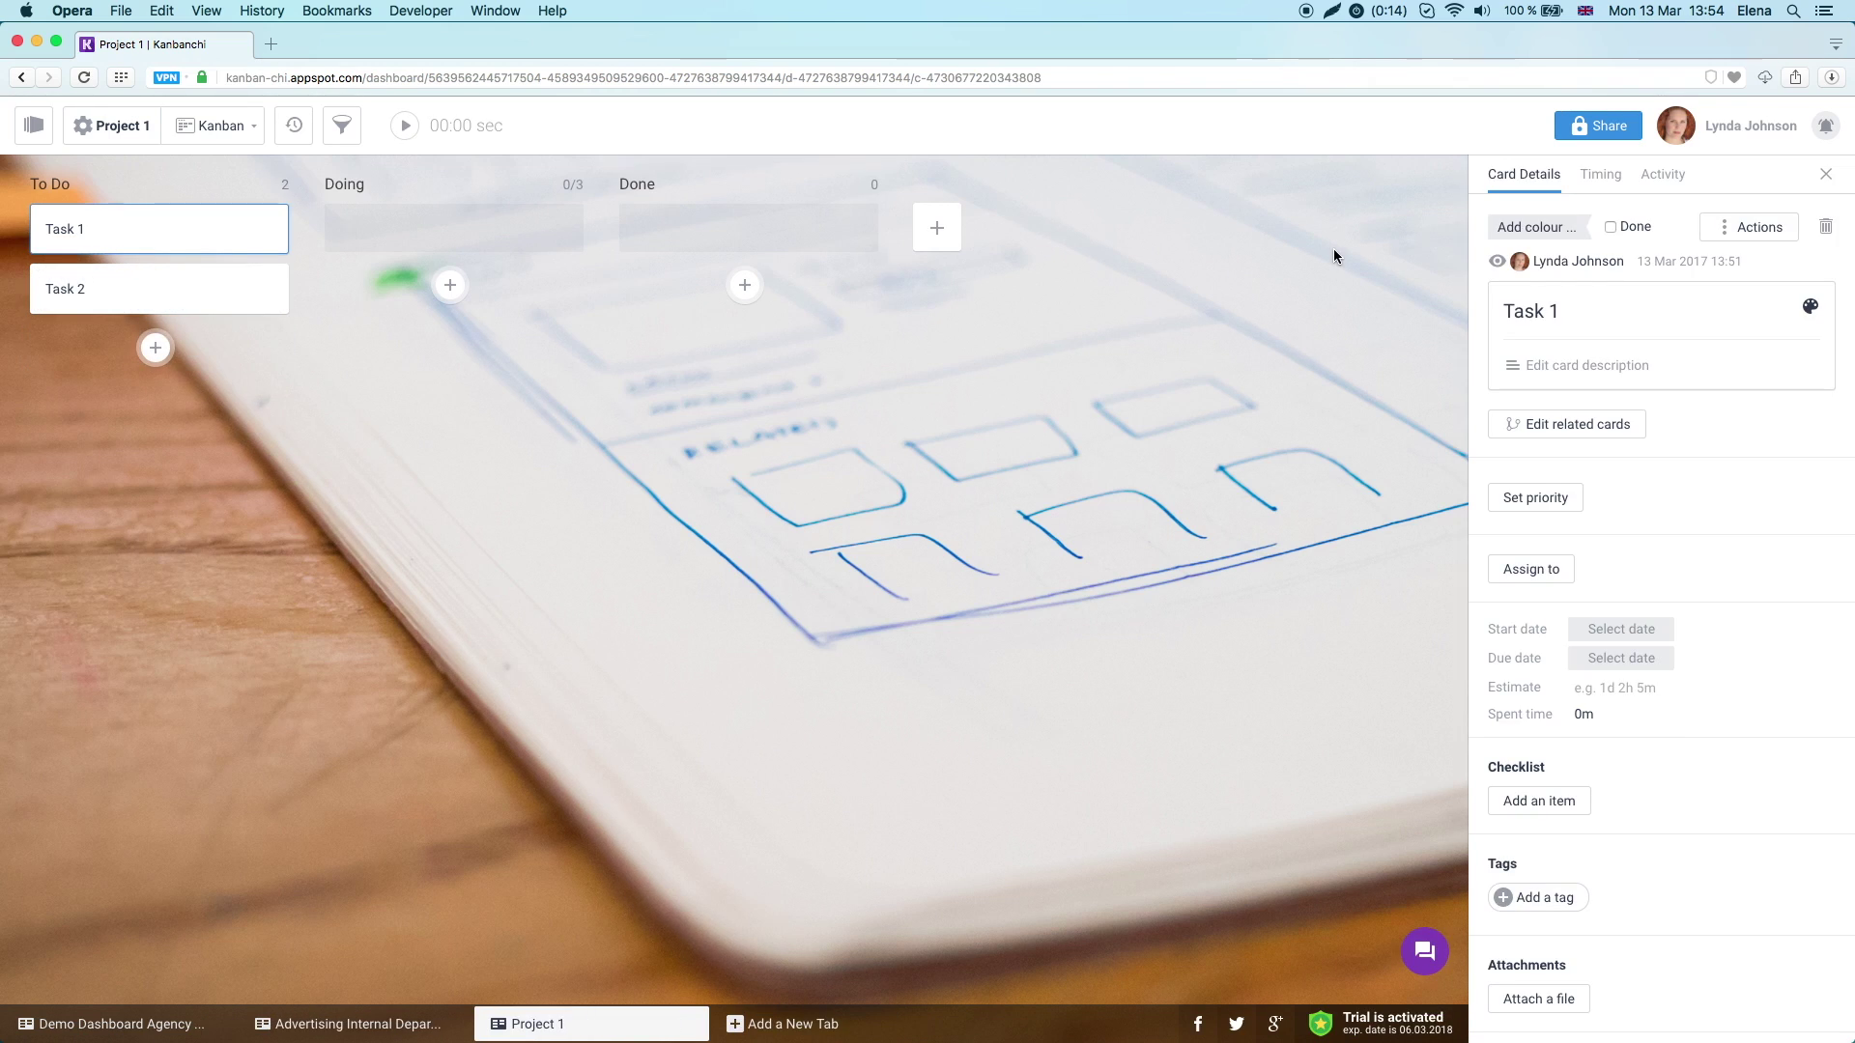
pyautogui.scroll(-3, 1709, 400)
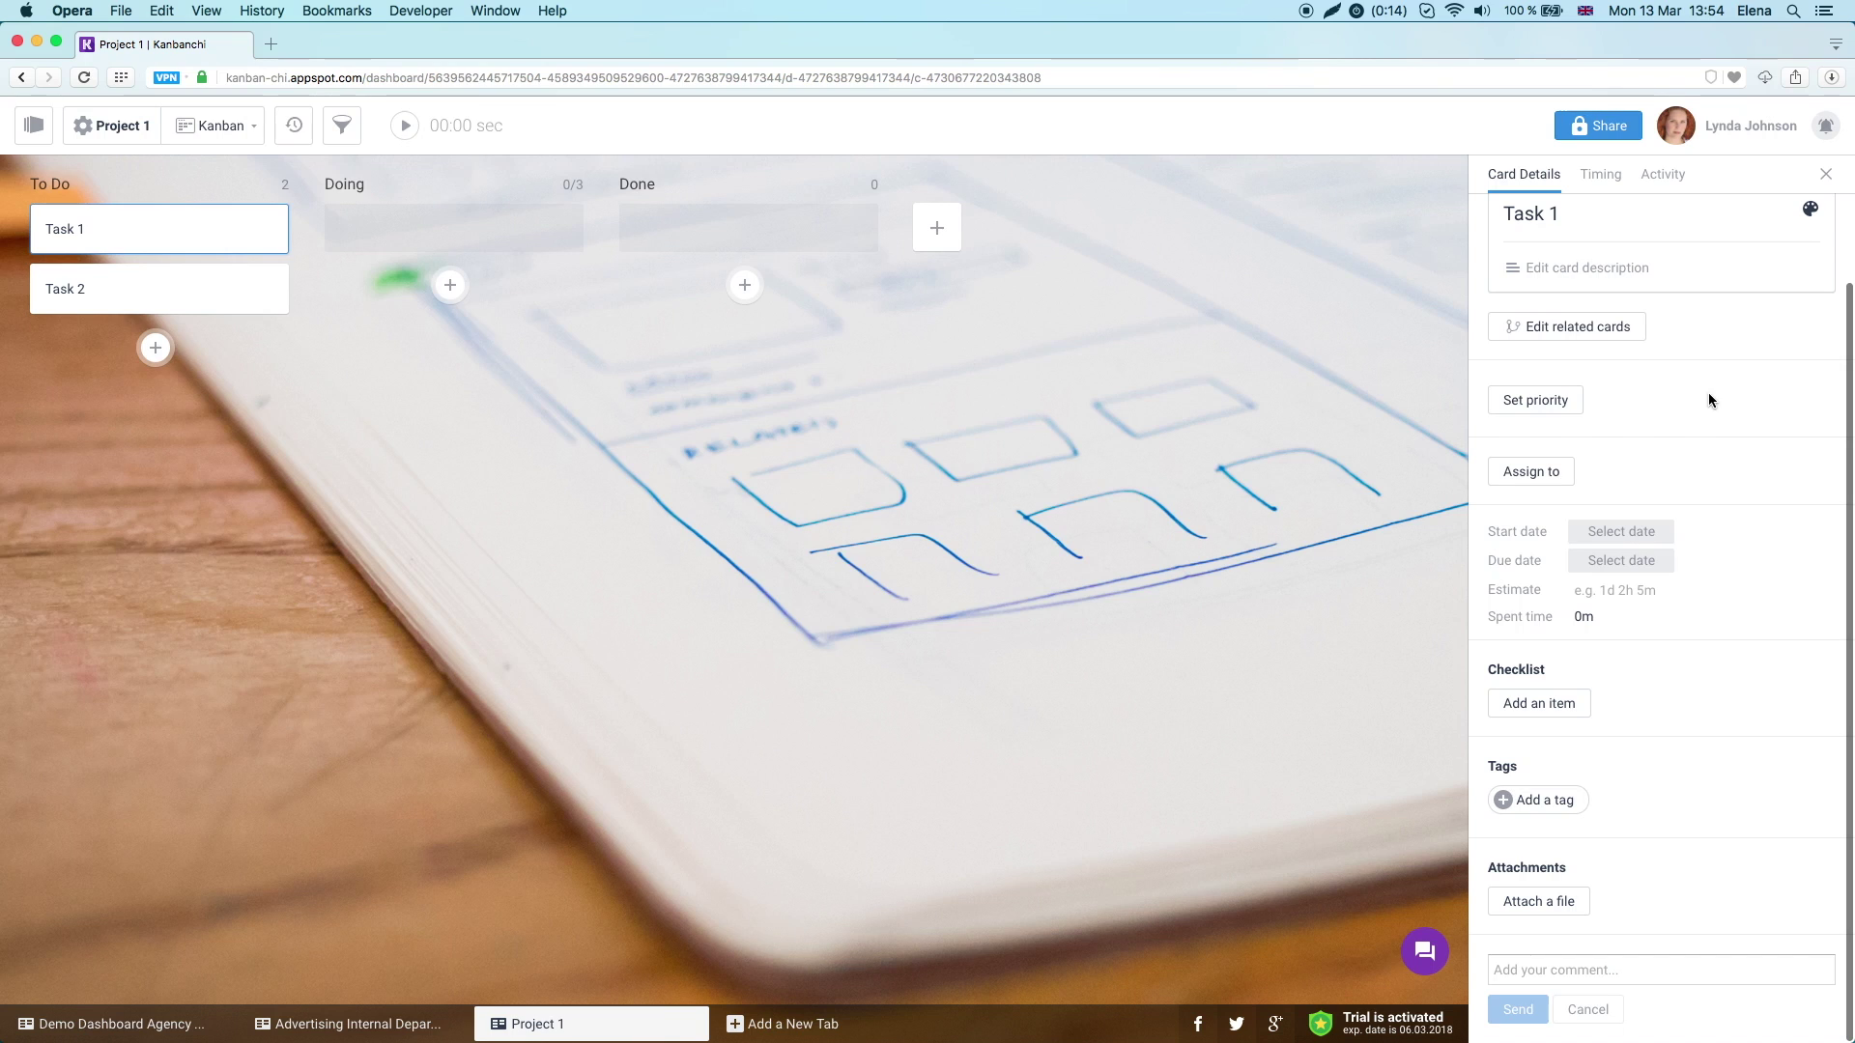
pyautogui.click(1530, 471)
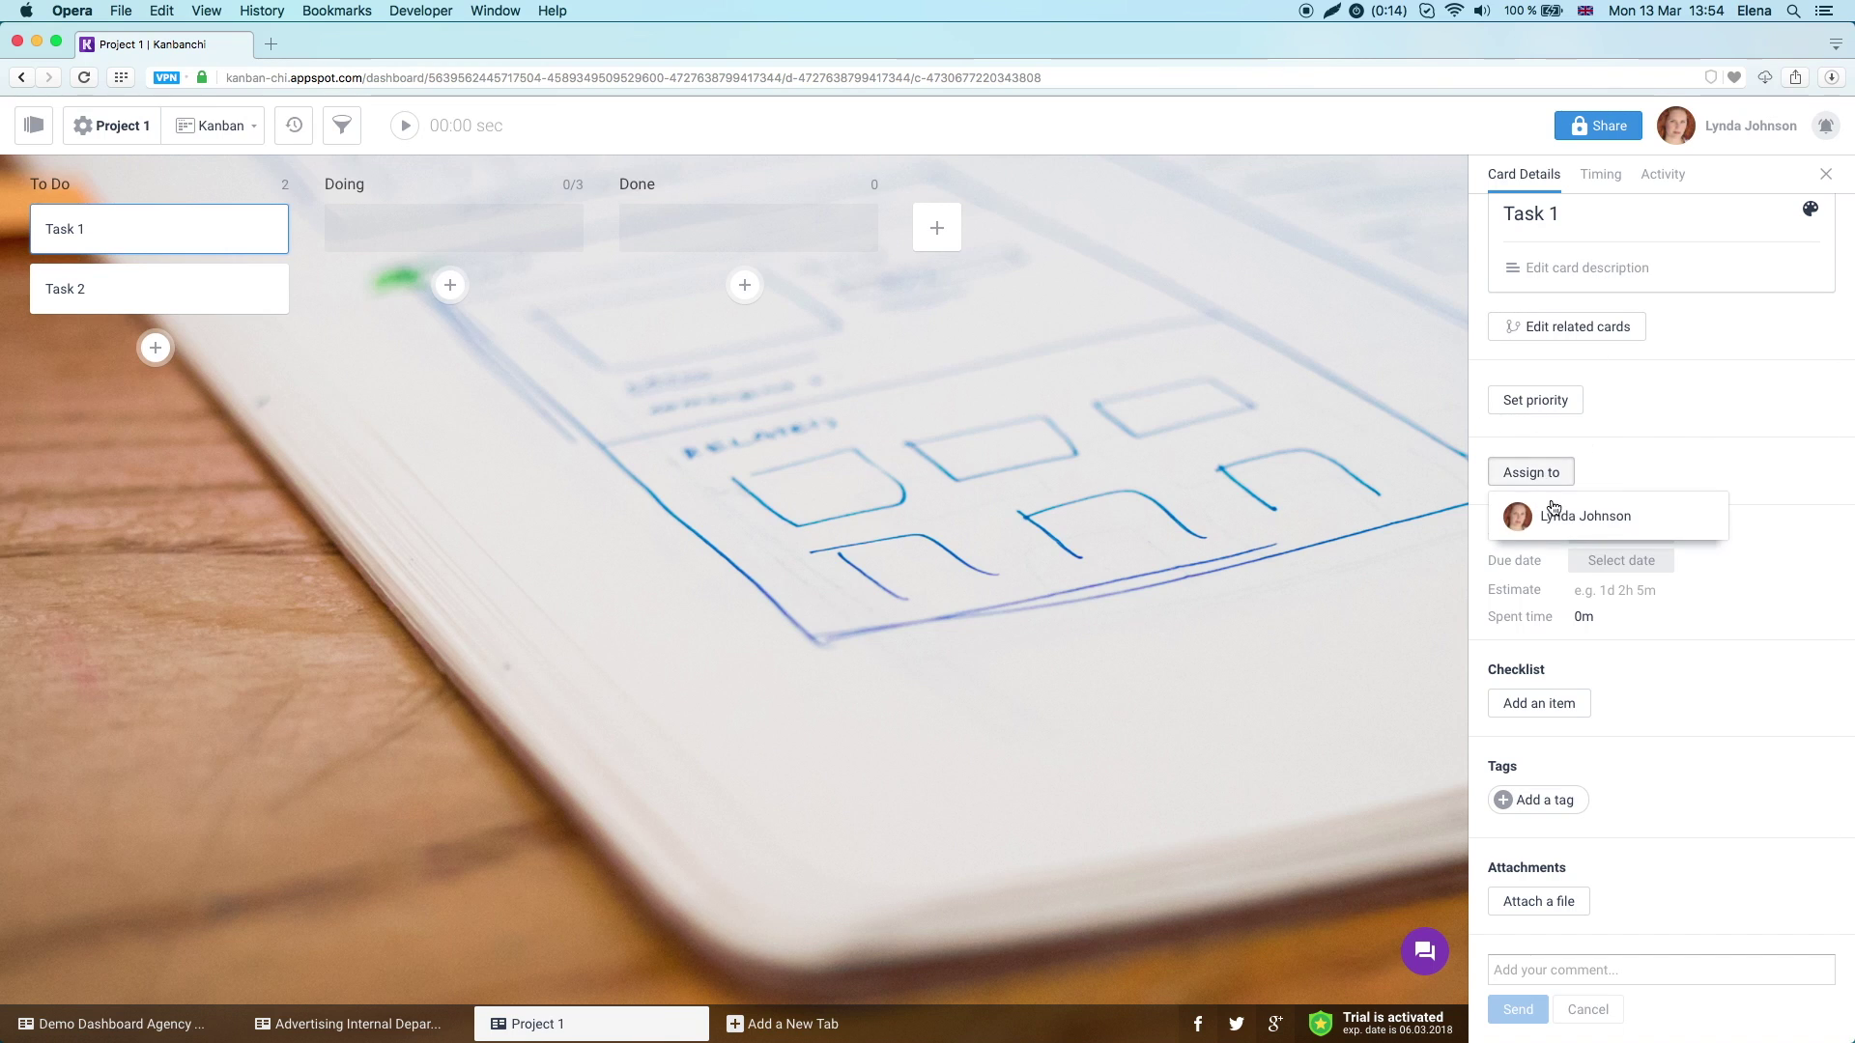
pyautogui.click(1572, 511)
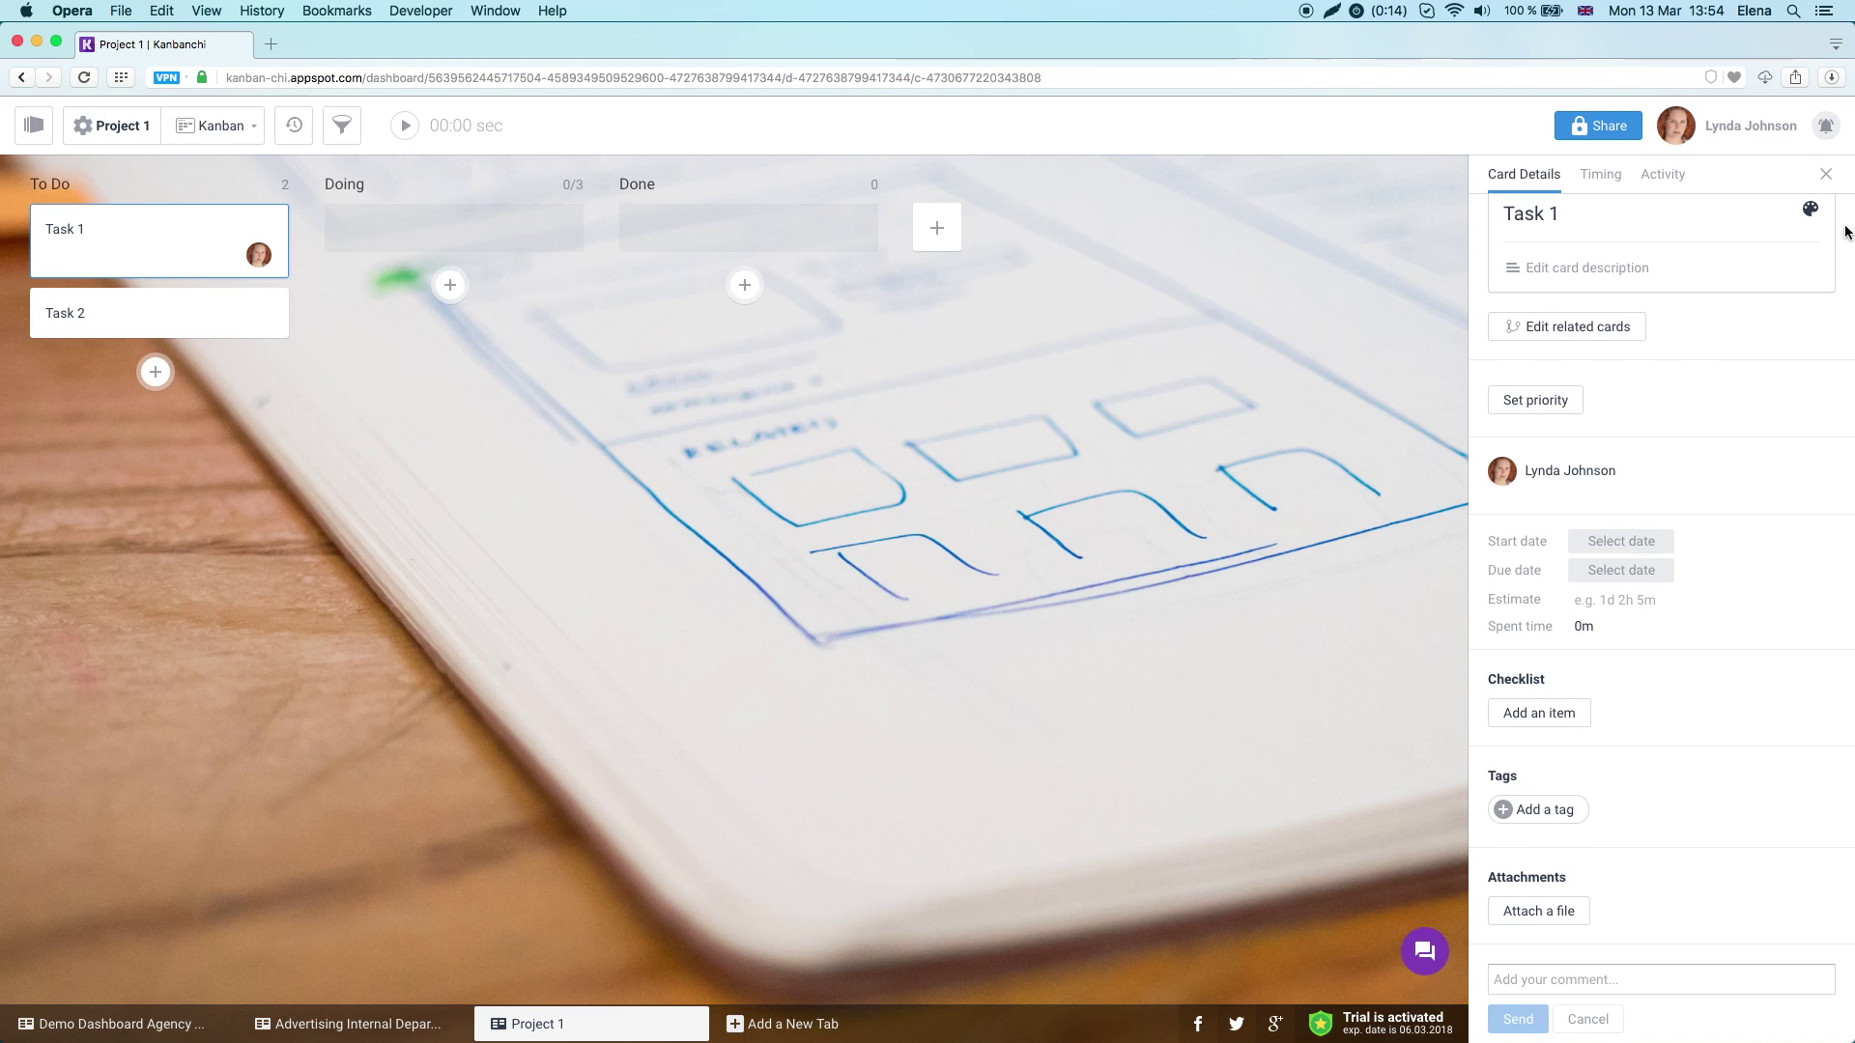
pyautogui.click(1825, 173)
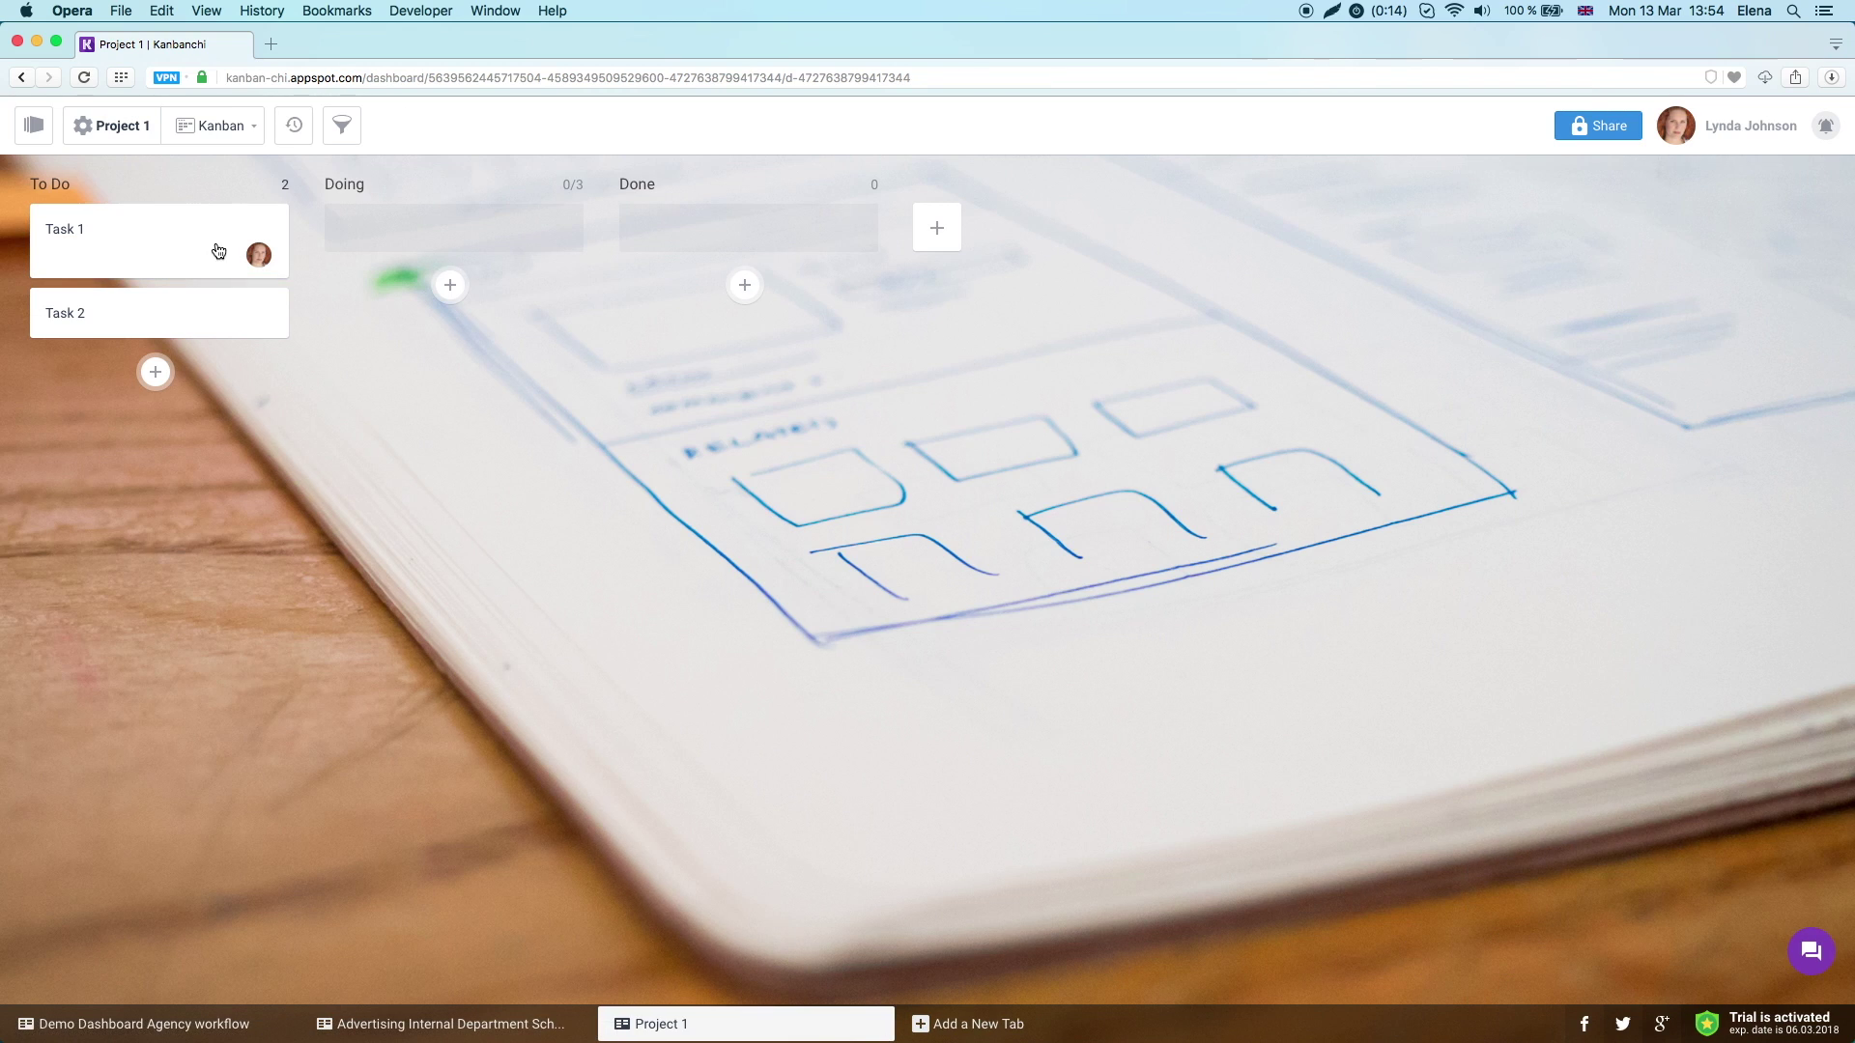
pyautogui.moveTo(220, 251)
pyautogui.mouseDown()
pyautogui.moveTo(525, 228)
pyautogui.moveTo(719, 241)
pyautogui.mouseUp()
# Drop Task 1 into Done, mark it done, and switch to the Demo Dashboard Agency workflow board
pyautogui.click(720, 242)
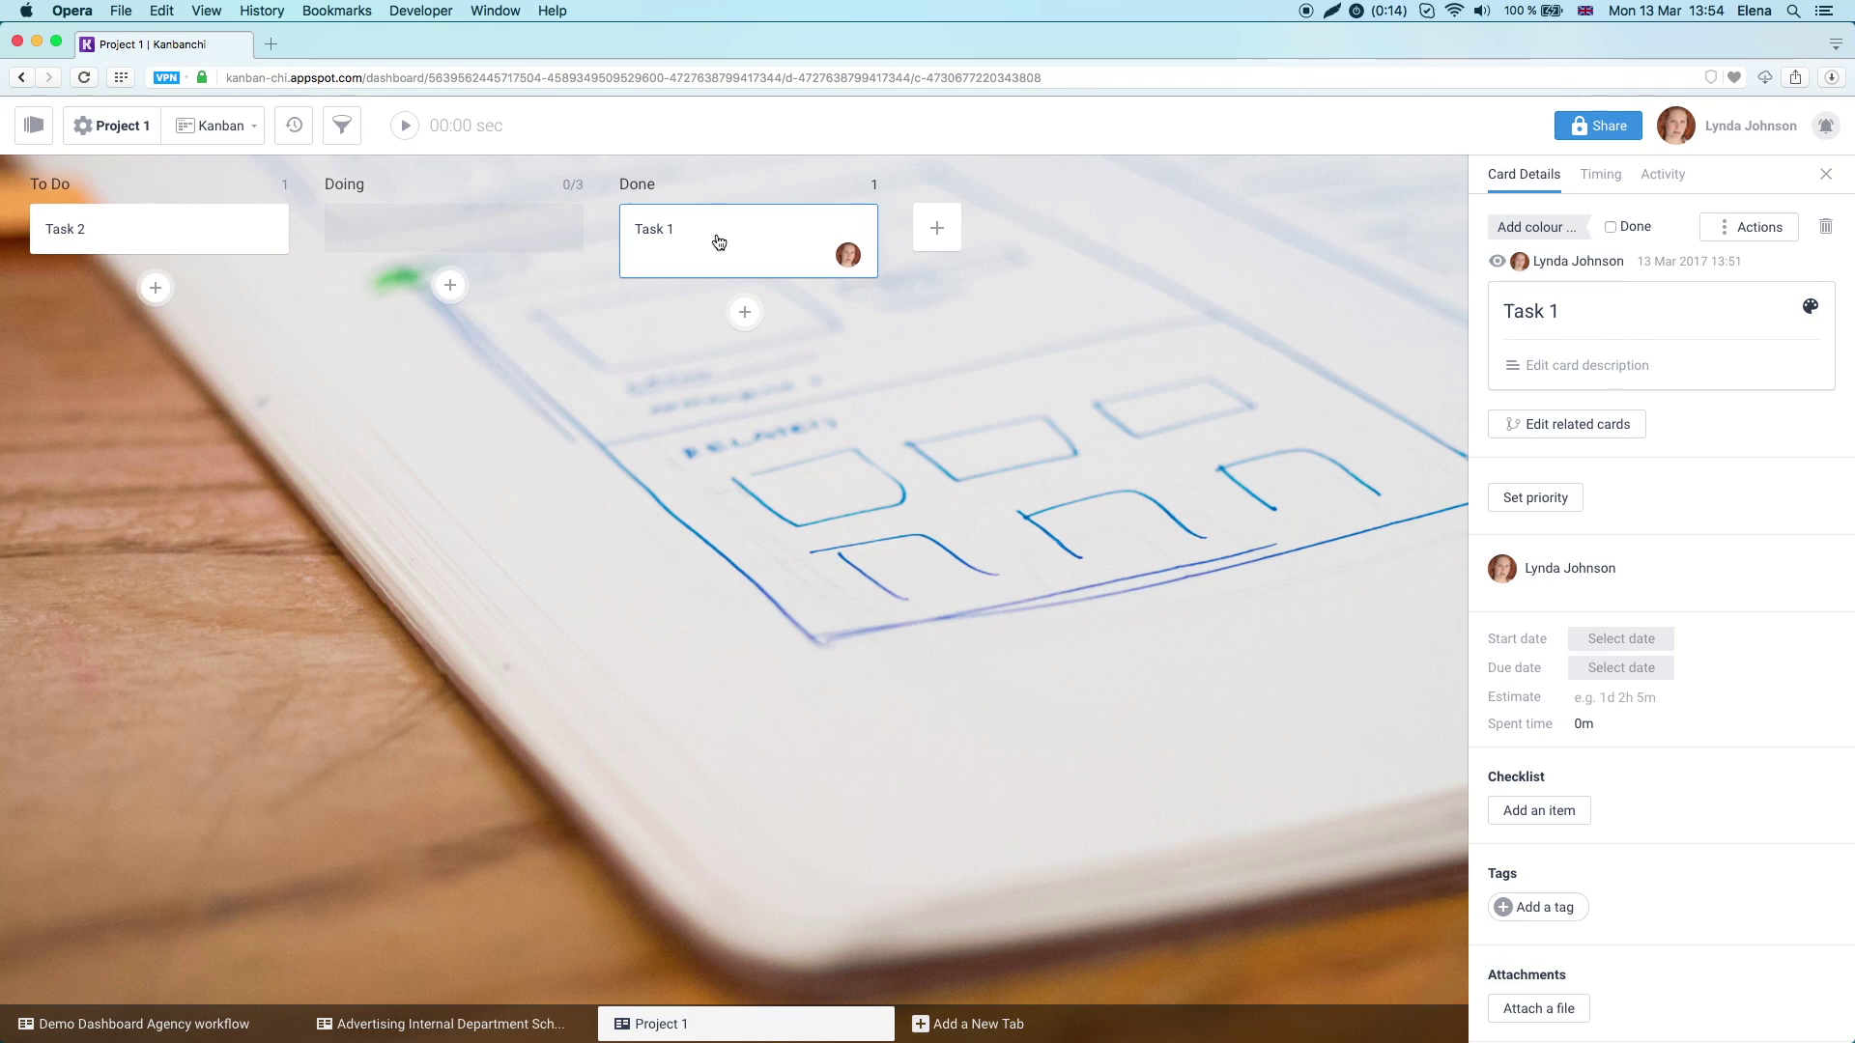
pyautogui.click(1610, 226)
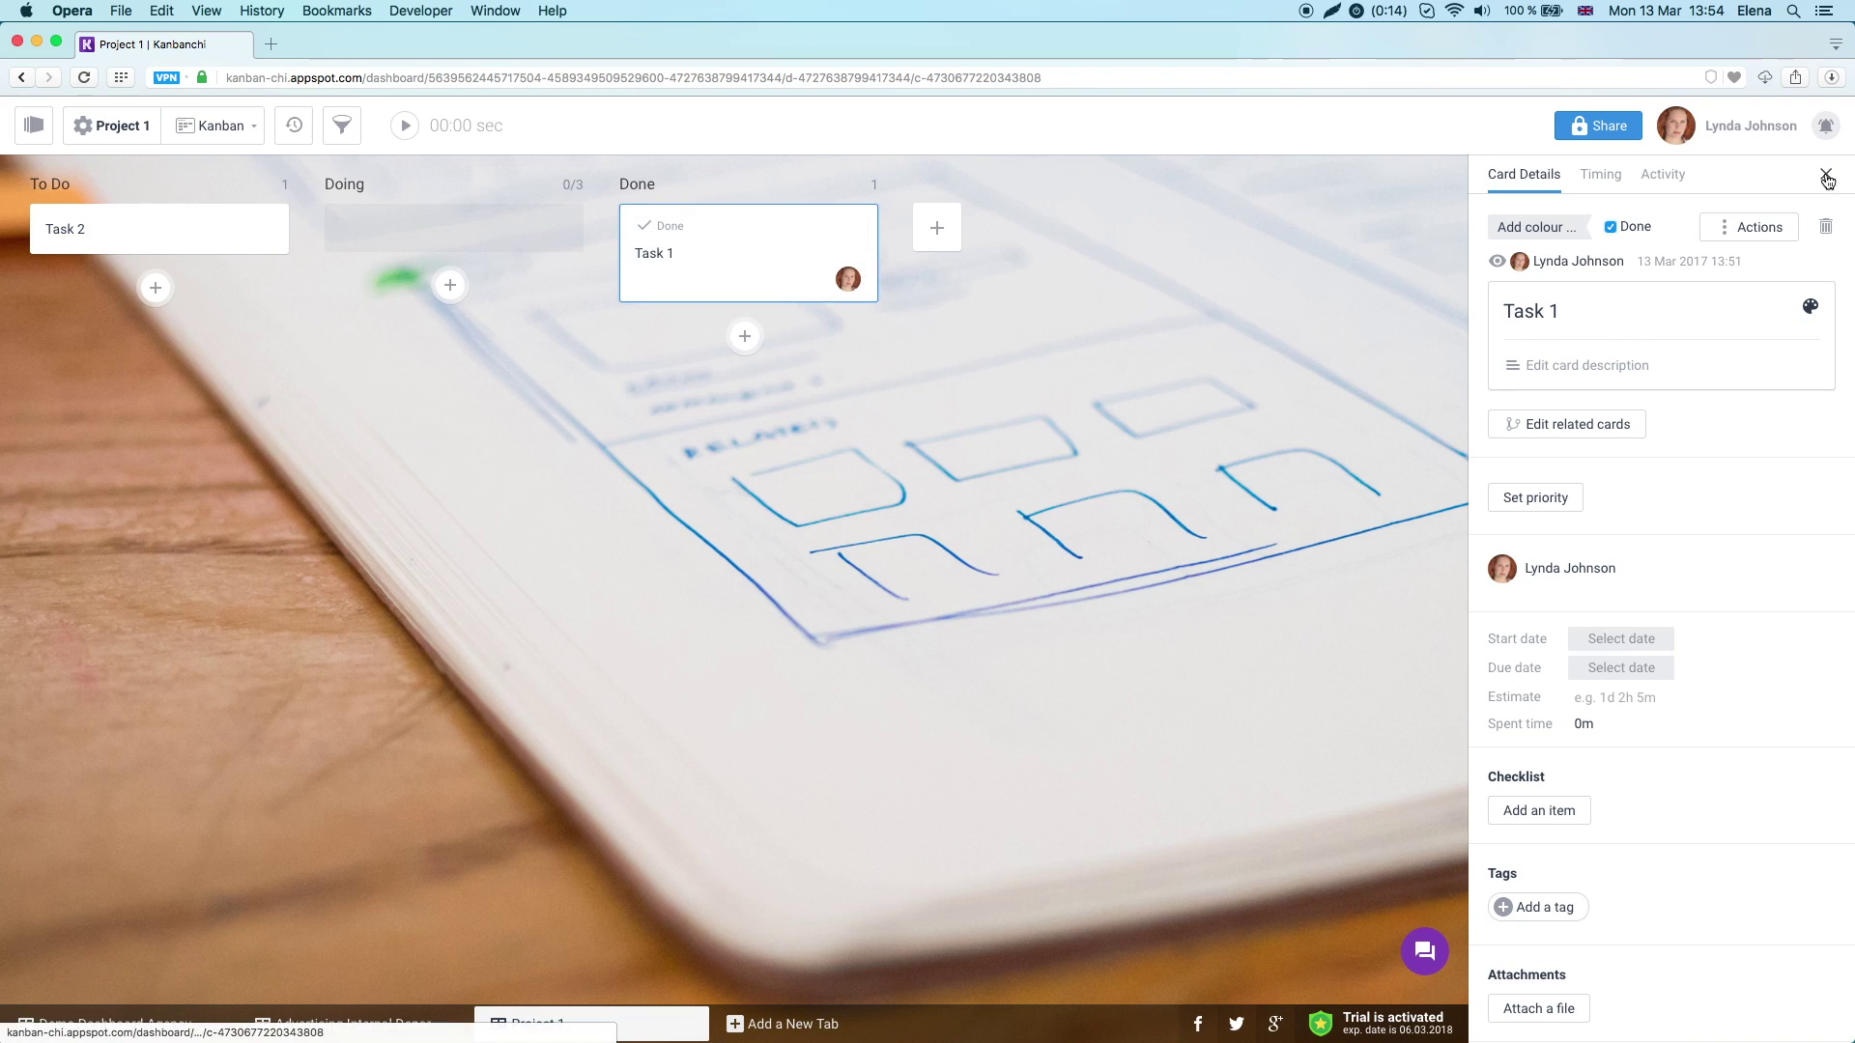
pyautogui.click(1828, 174)
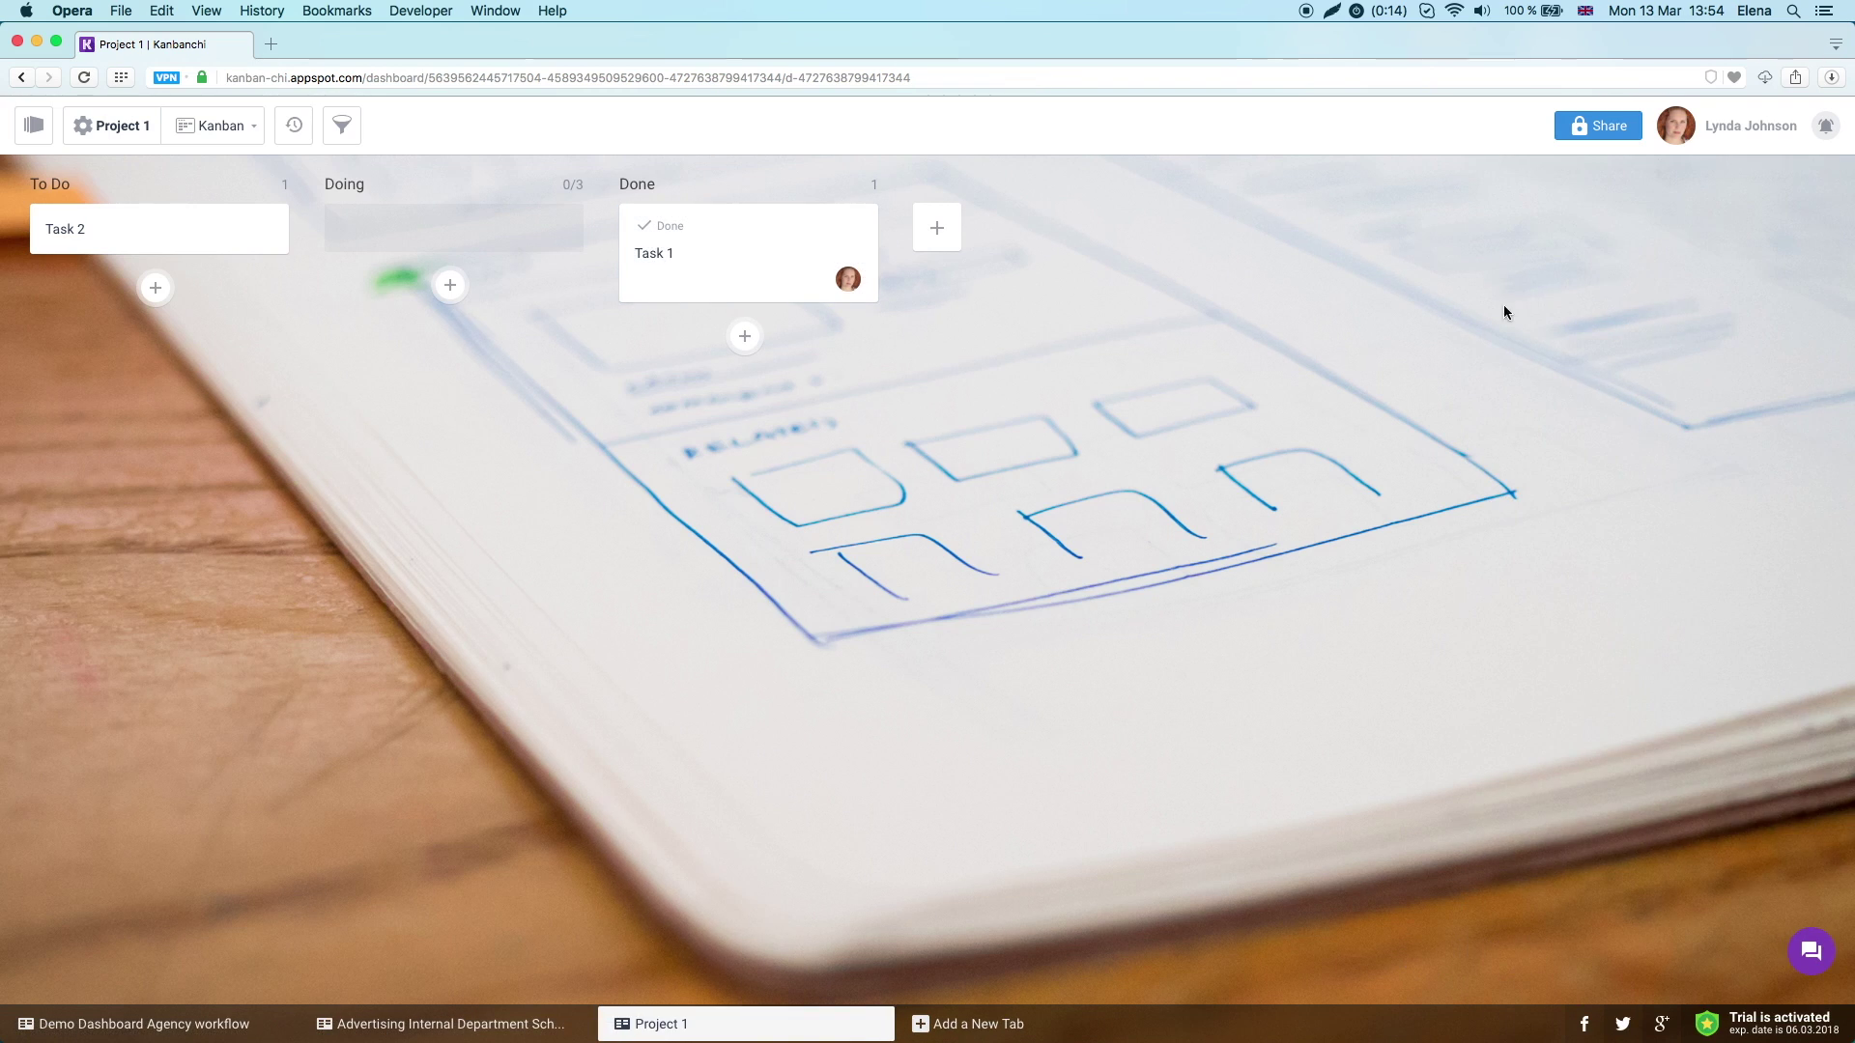
pyautogui.click(174, 1023)
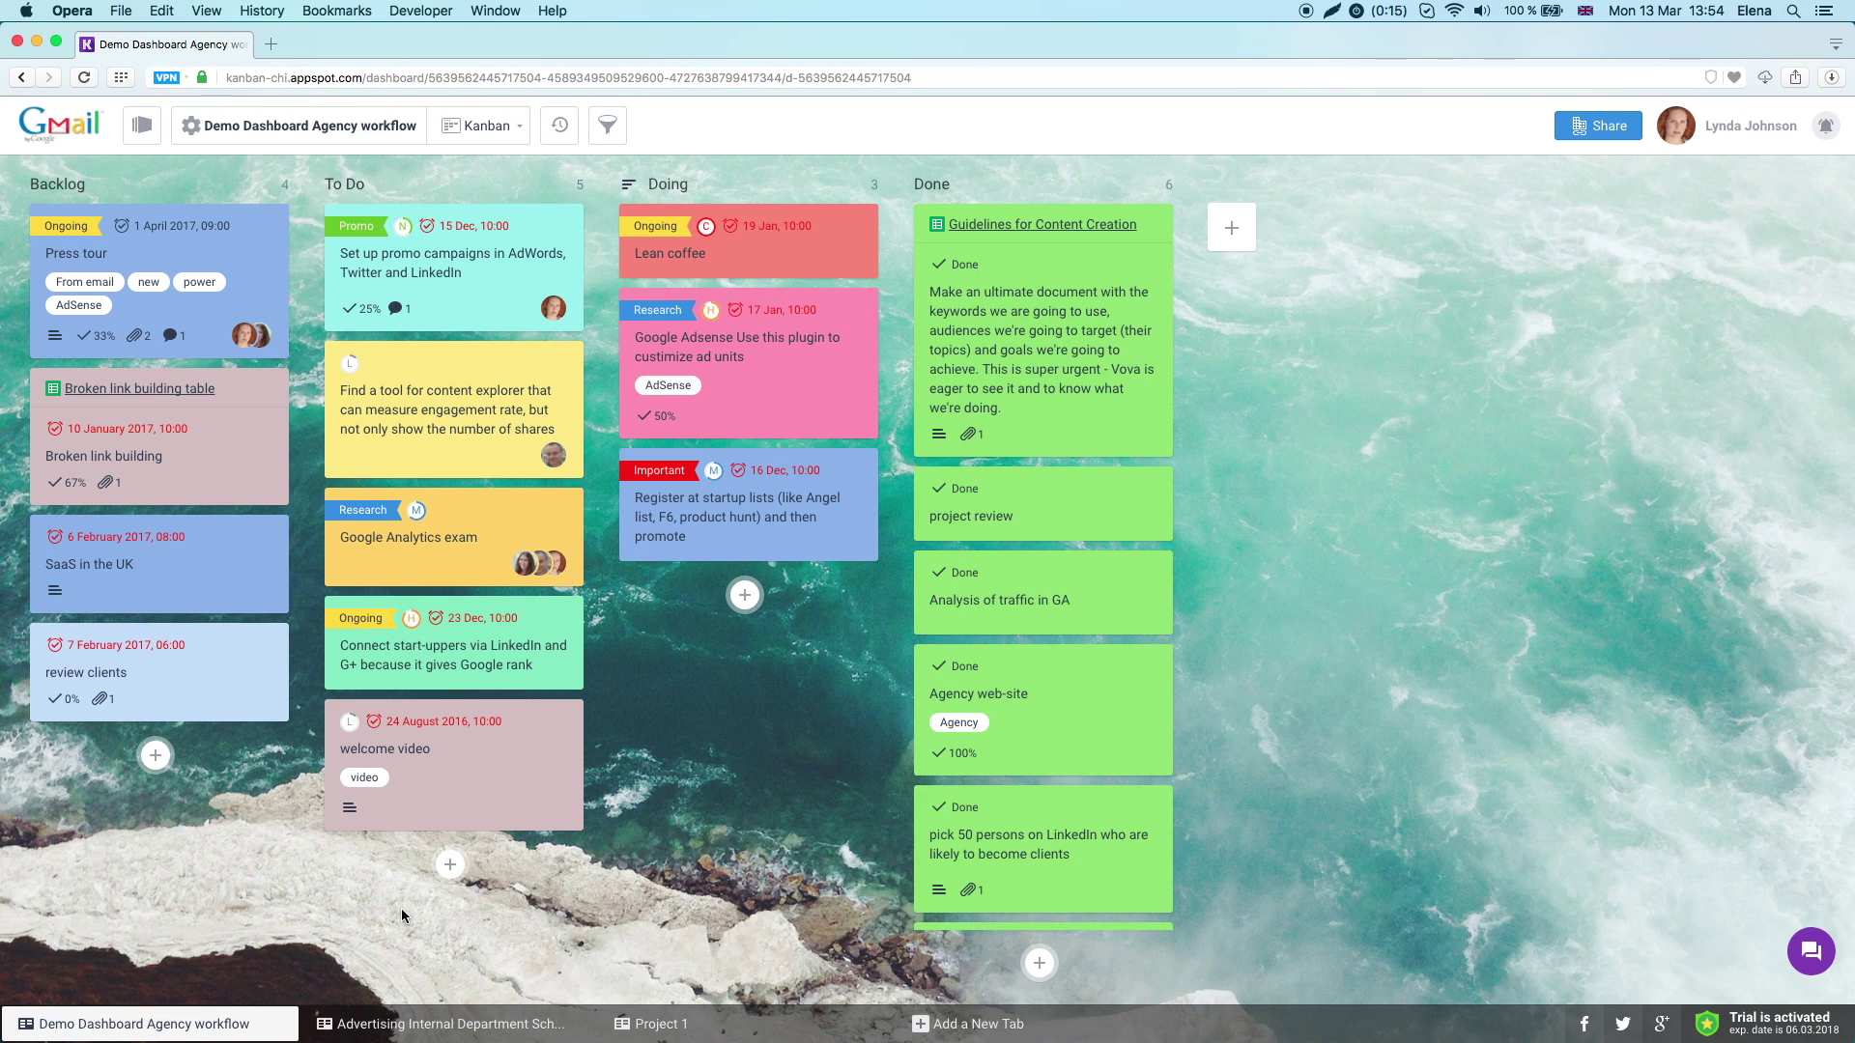
# On the Advertising Internal Department Schedule Gantt chart, shorten Editing to end 11 April
pyautogui.click(439, 1022)
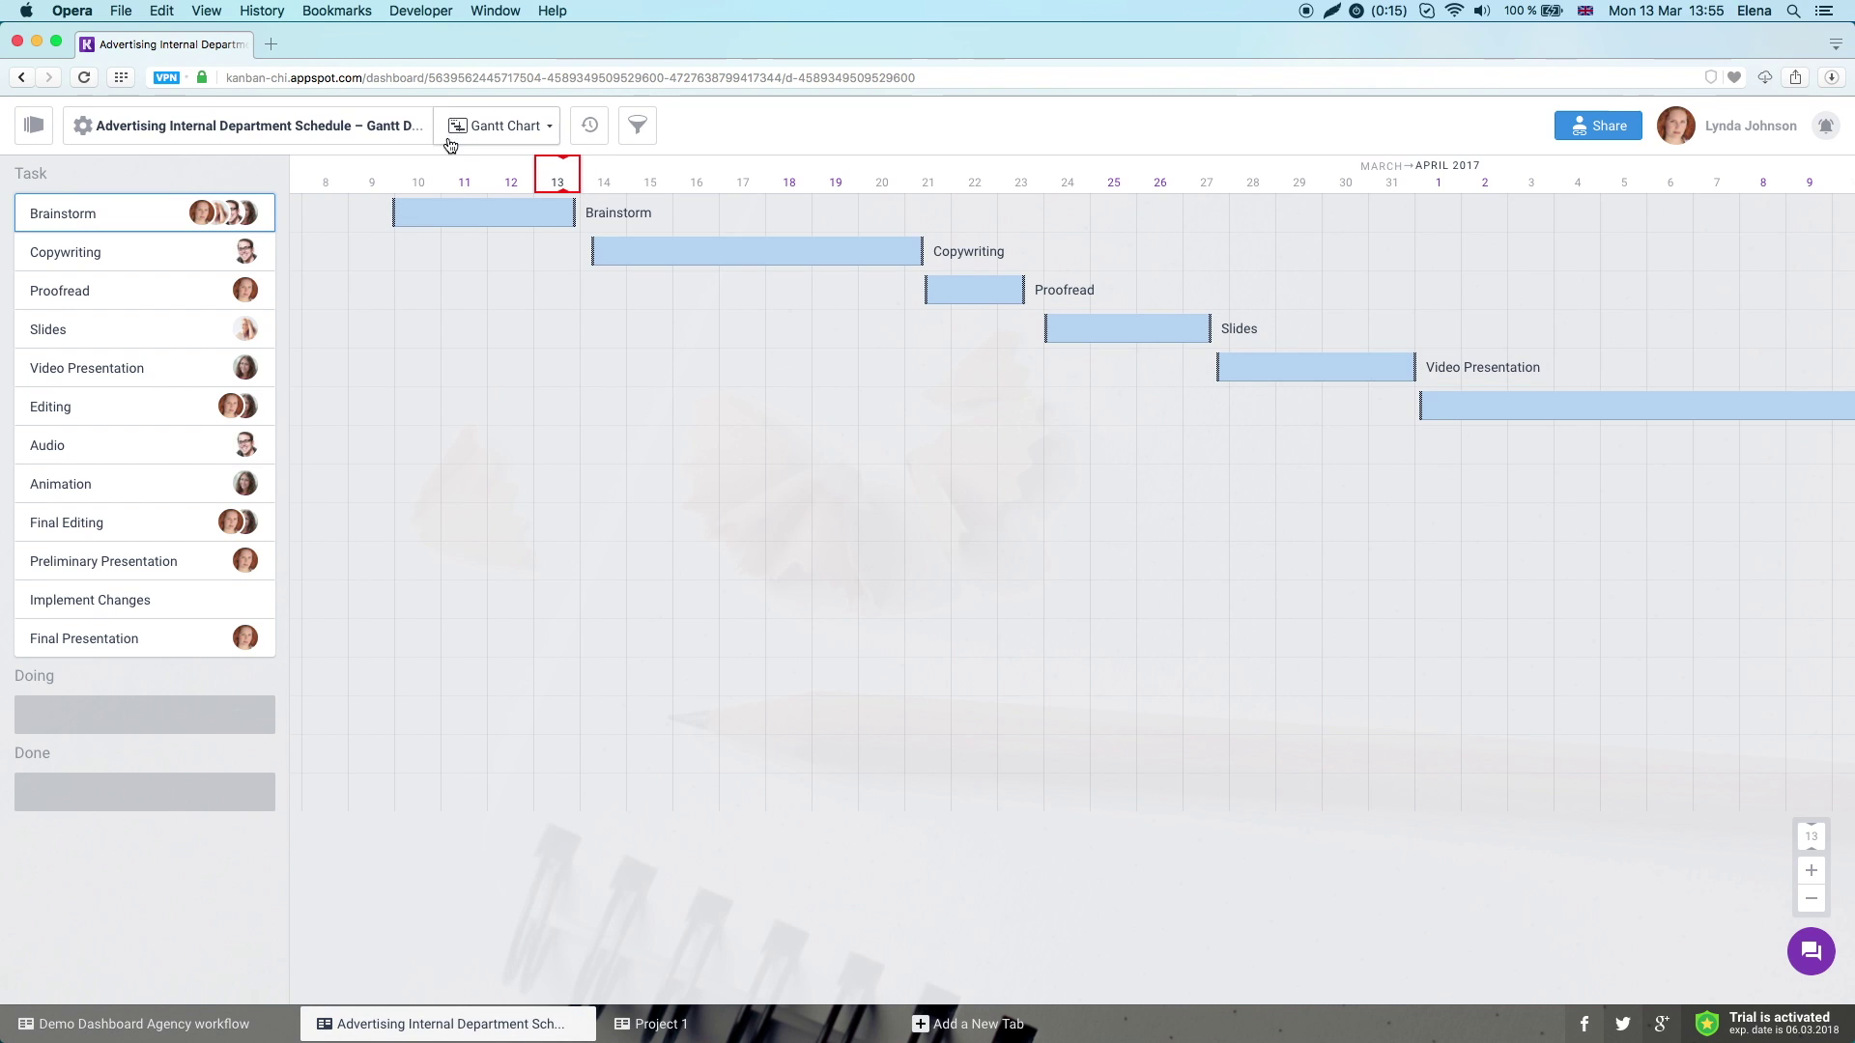
pyautogui.hscroll(5, 785, 348)
pyautogui.hscroll(3, 790, 356)
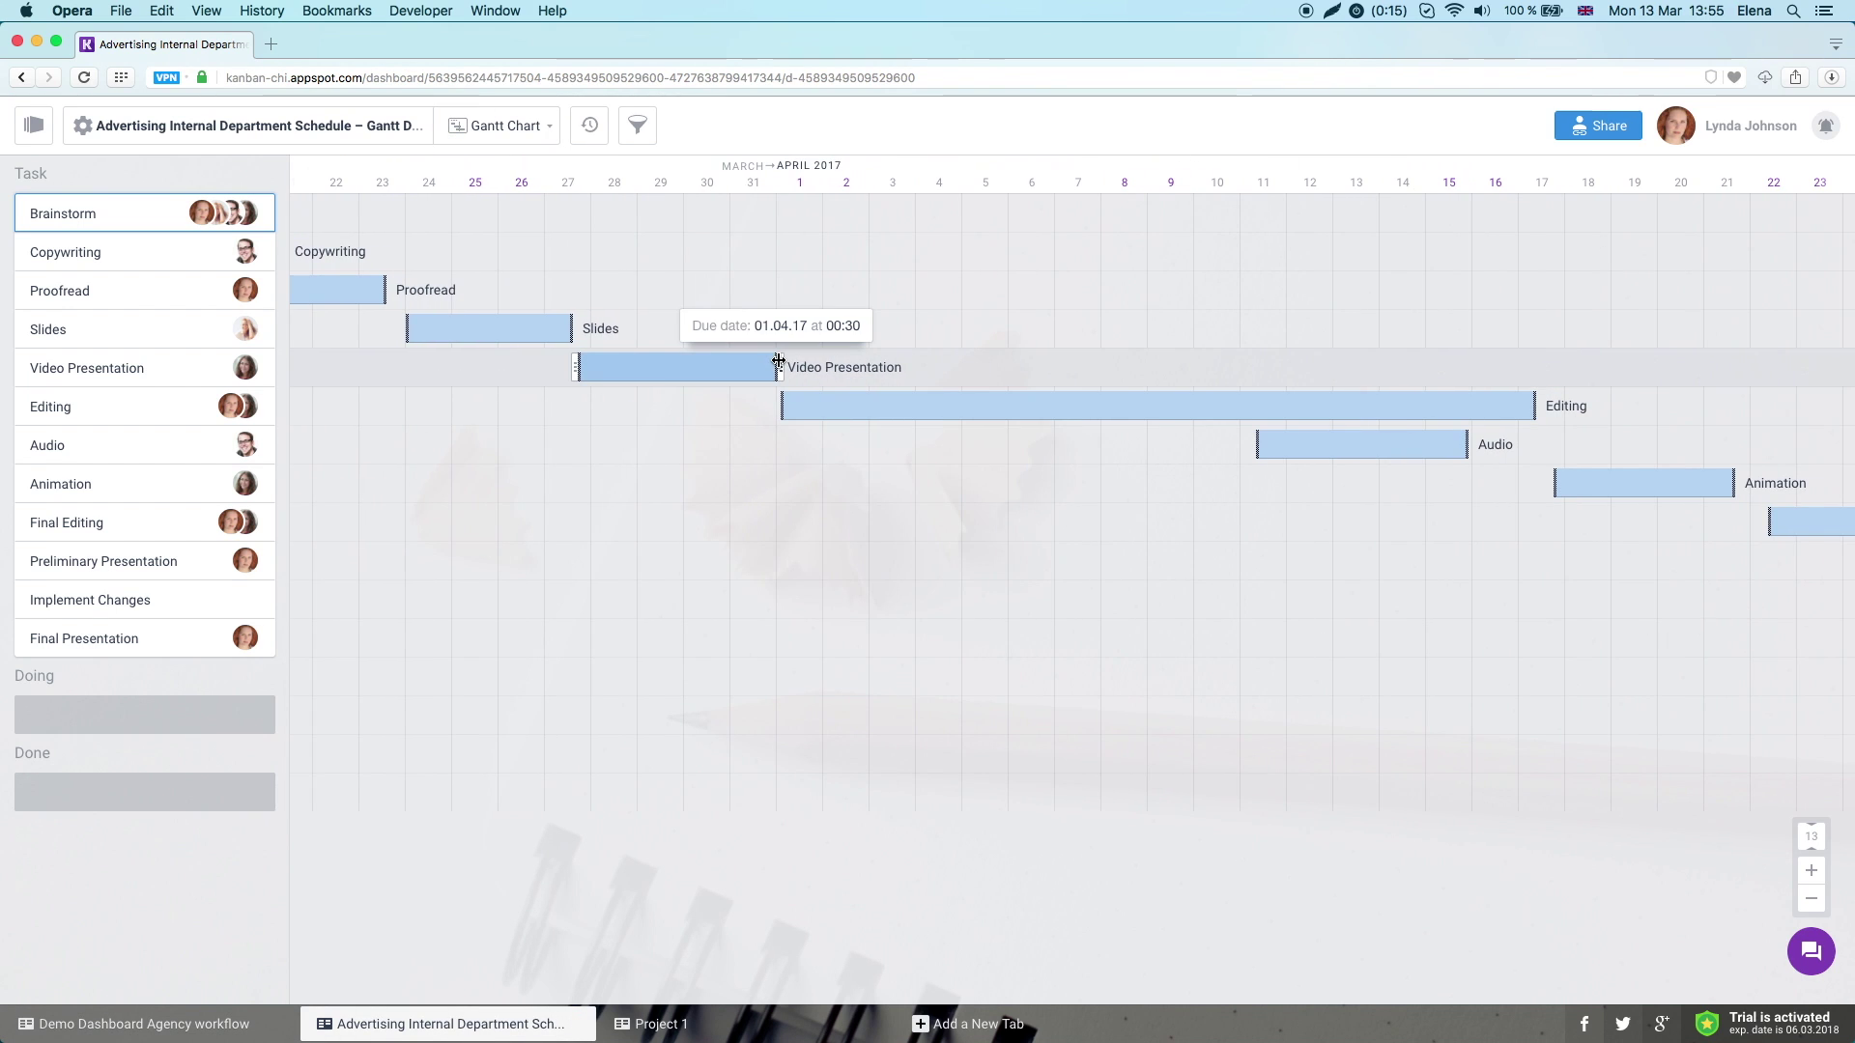
pyautogui.moveTo(782, 406); pyautogui.dragTo(736, 402)
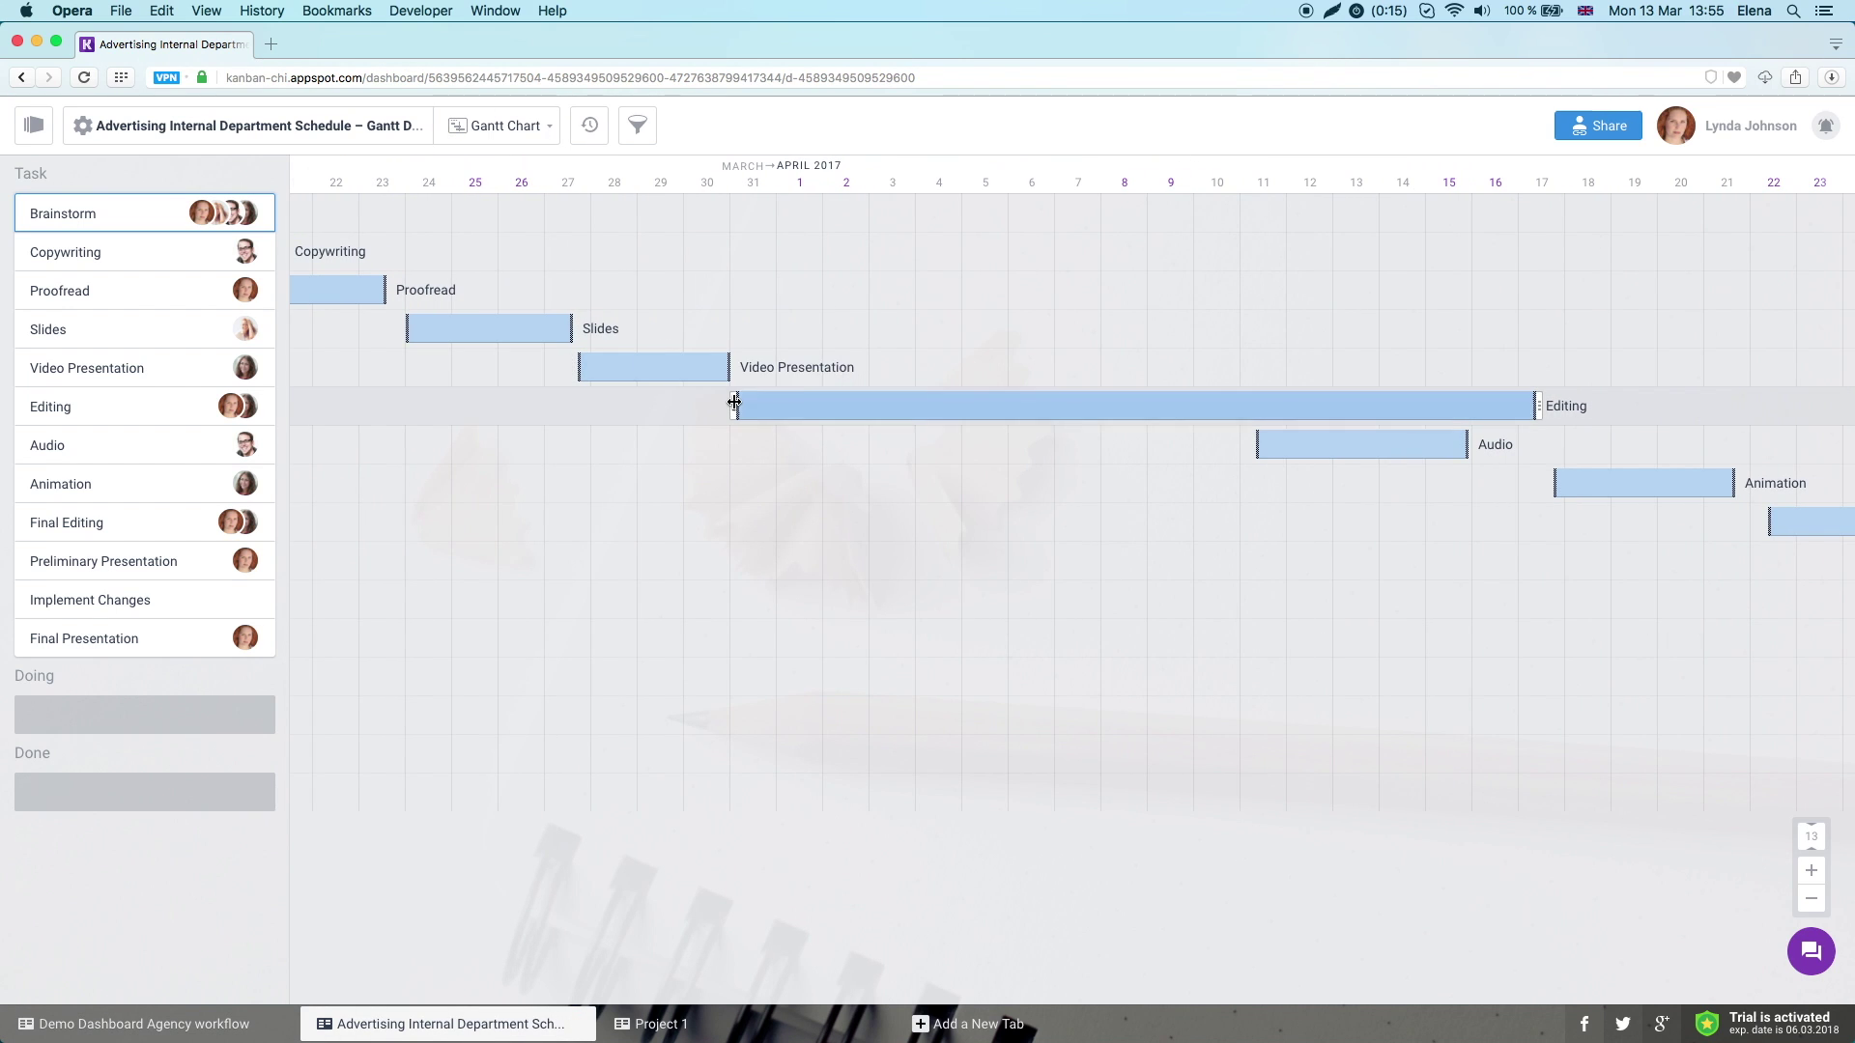
pyautogui.moveTo(1533, 406); pyautogui.dragTo(1250, 408)
pyautogui.click(174, 214)
# Log 10 minutes on Brainstorm with a Review comment and view its time entries
pyautogui.click(699, 125)
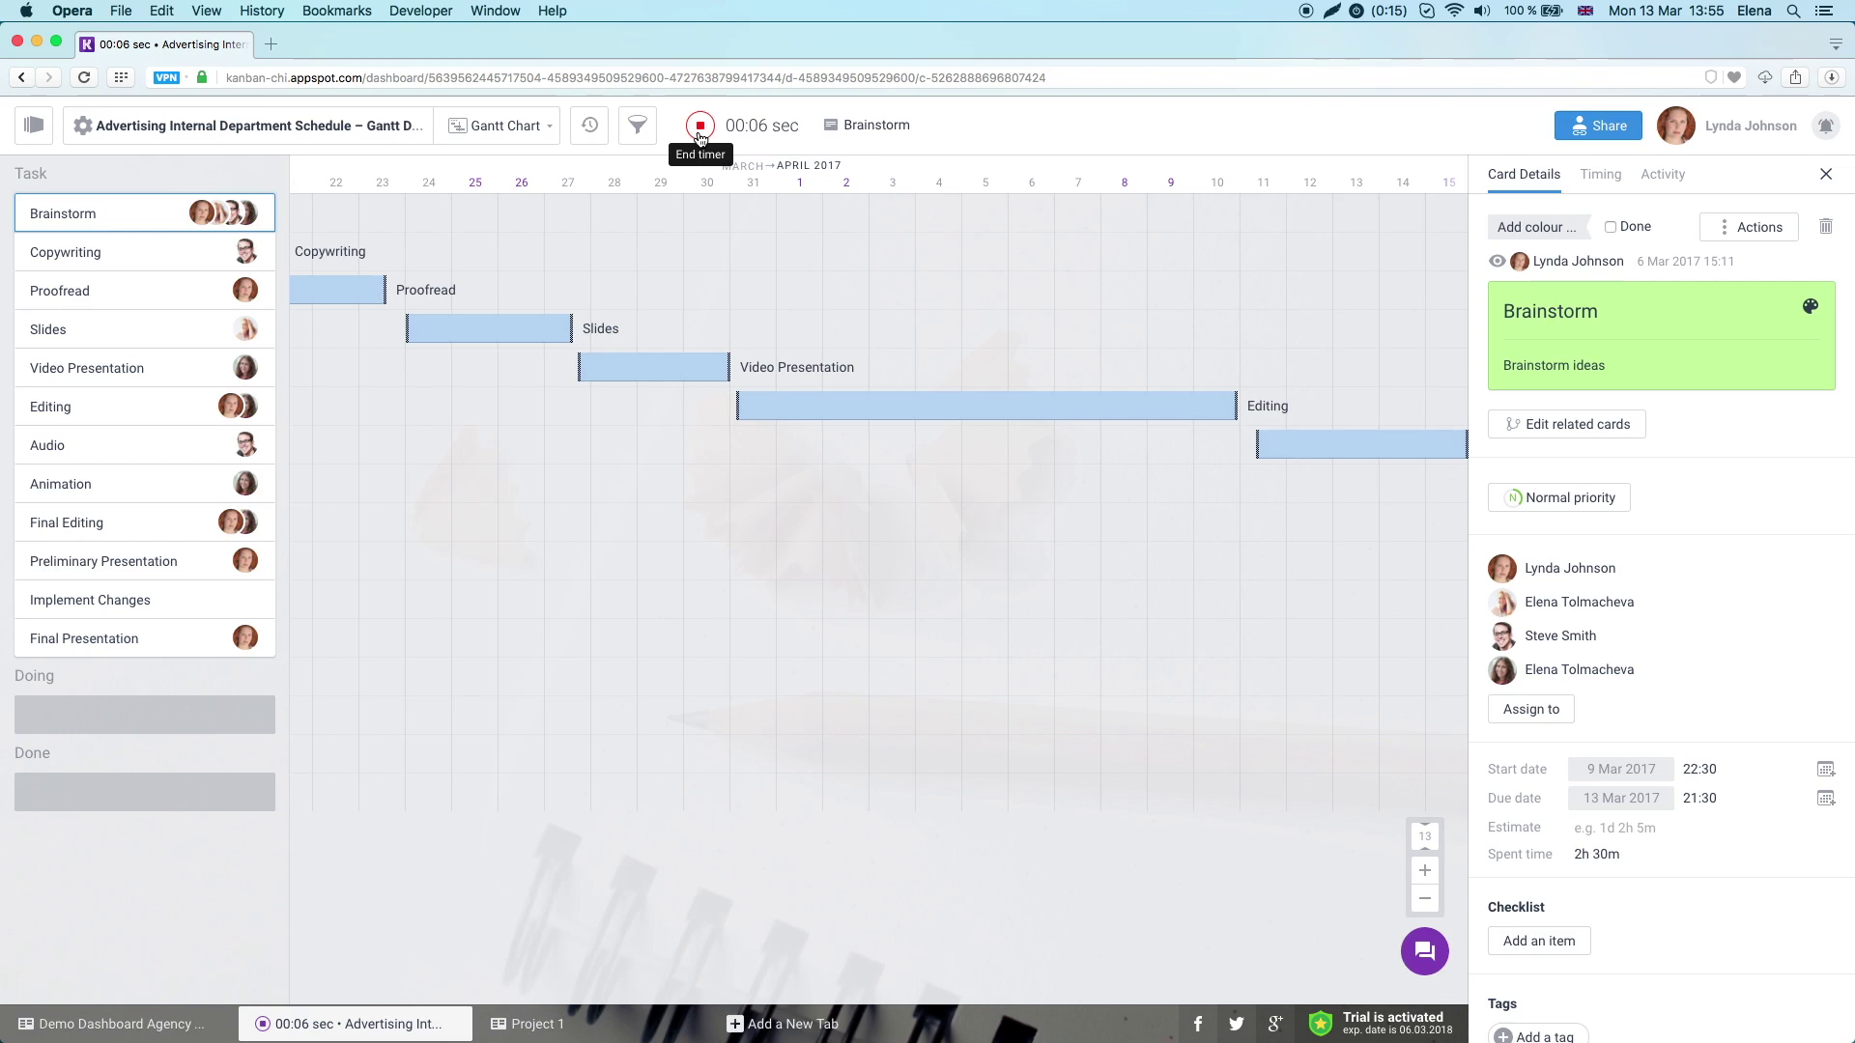
pyautogui.click(698, 124)
pyautogui.write('10m')
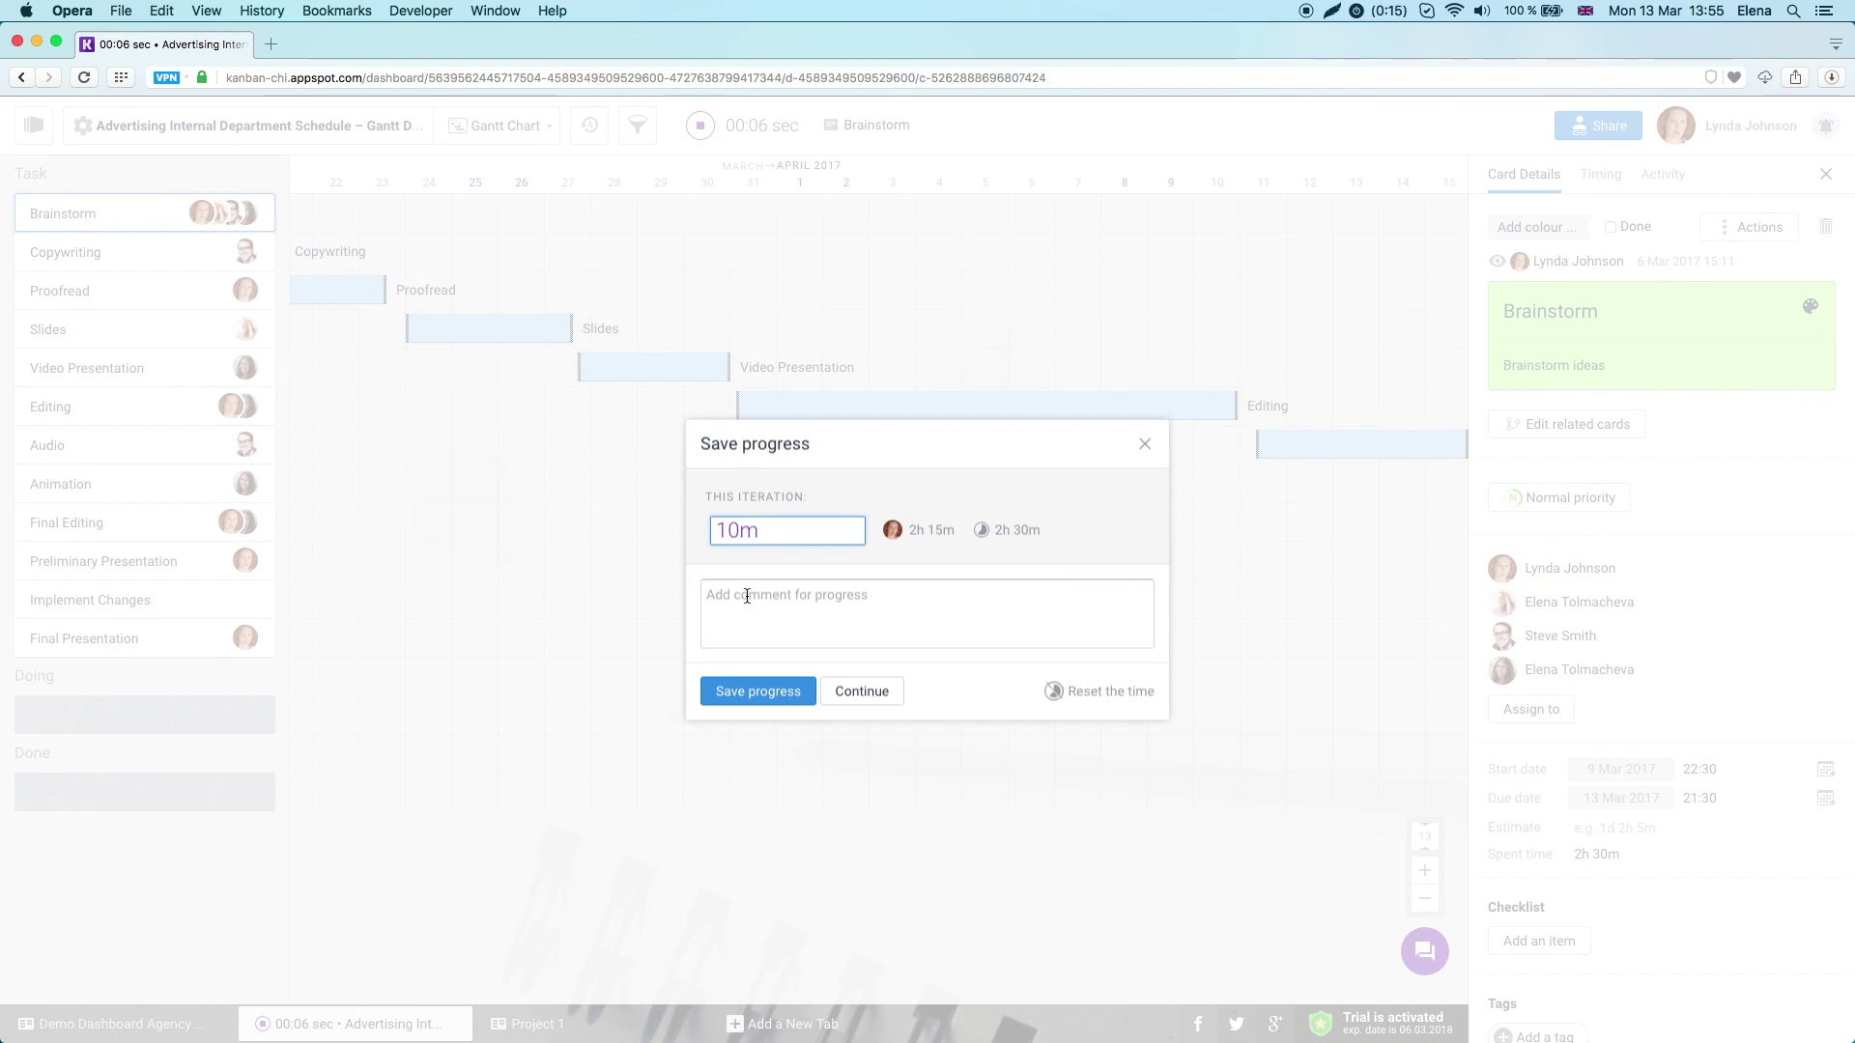
pyautogui.click(747, 596)
pyautogui.write('Review')
pyautogui.click(732, 688)
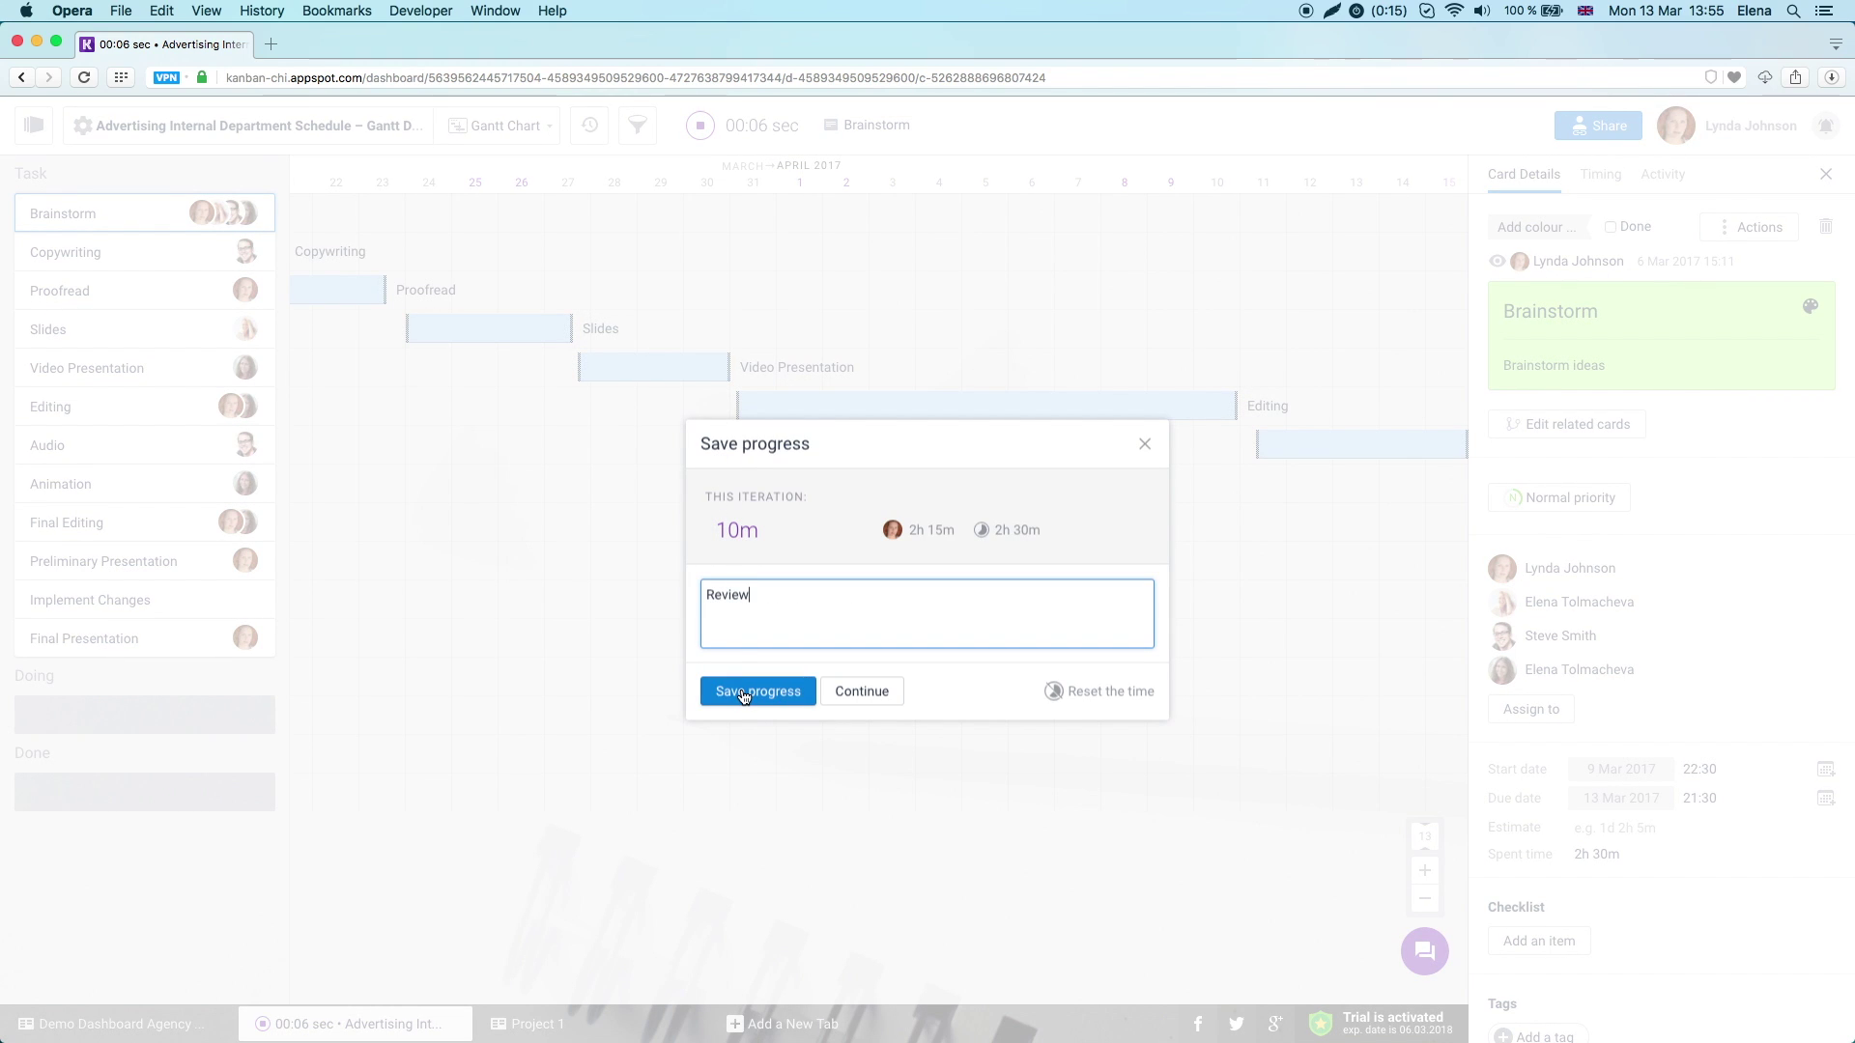
pyautogui.click(1599, 174)
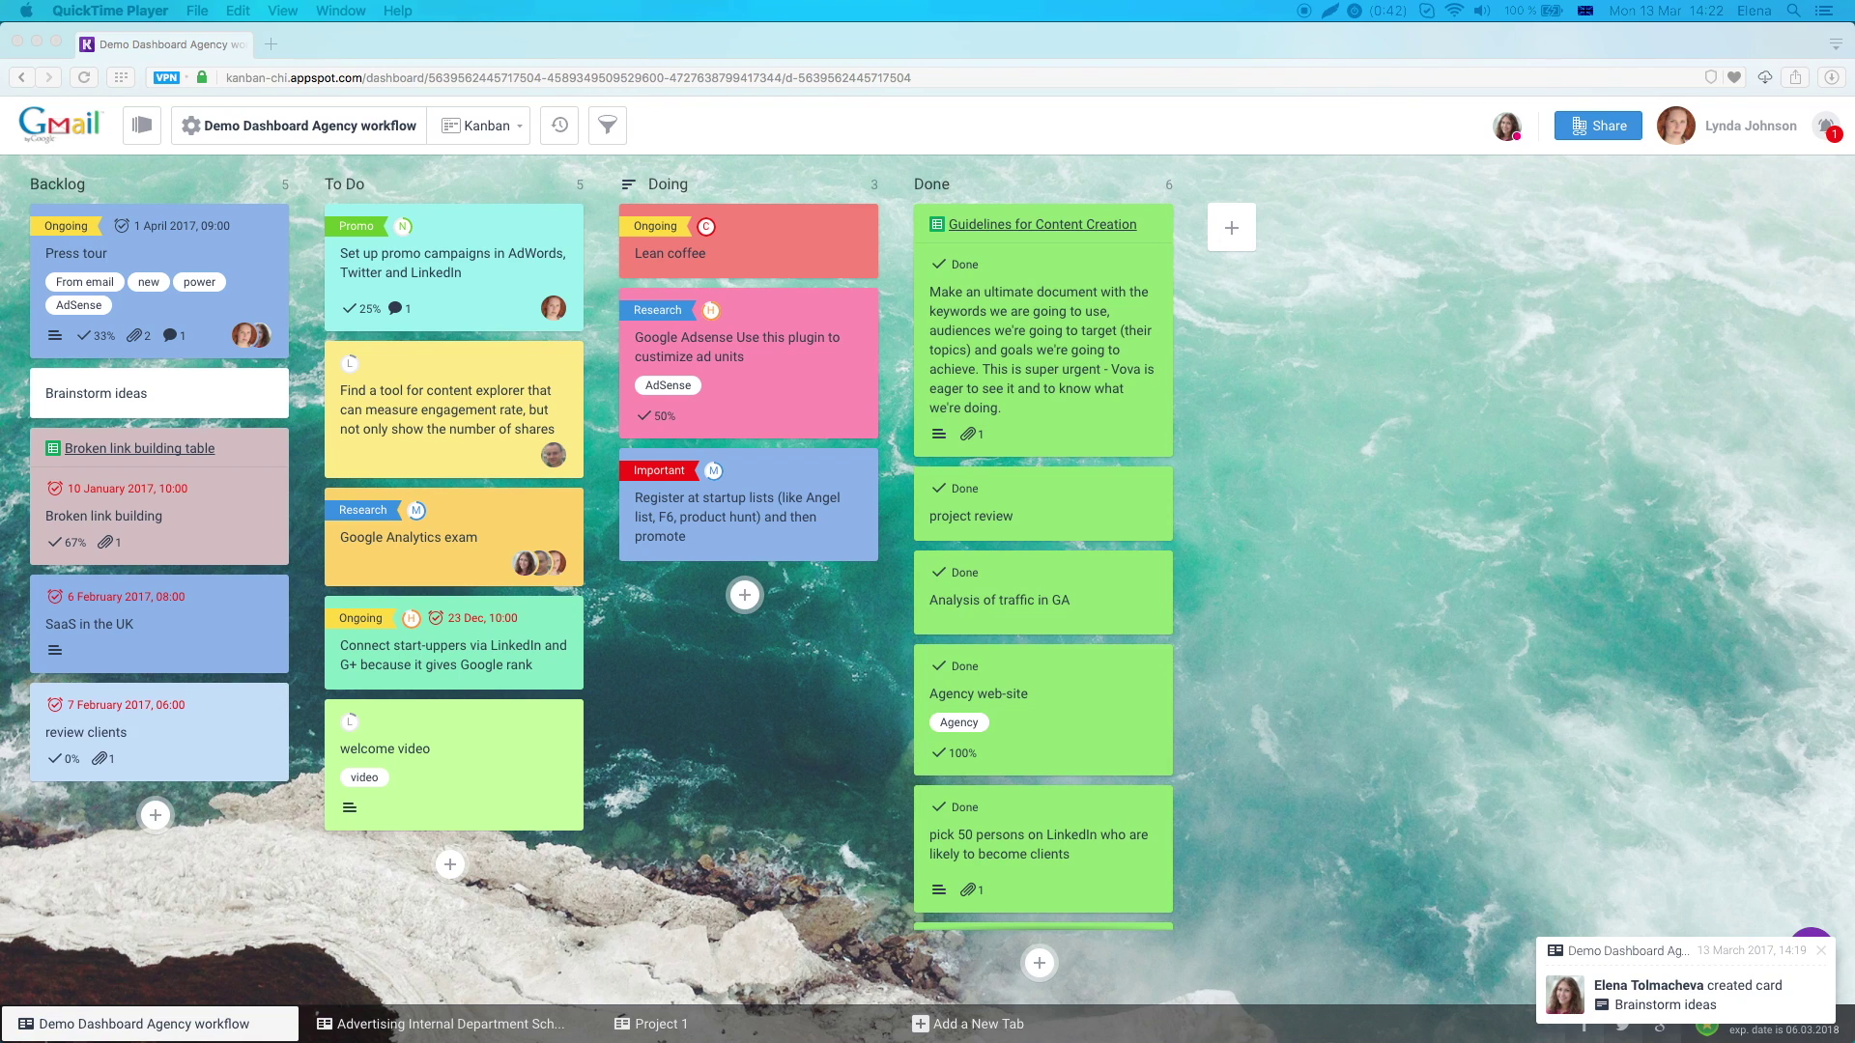
# Review the Brainstorm ideas card carrying the comment 'Your ideas are welcome guys!'
pyautogui.click(1693, 986)
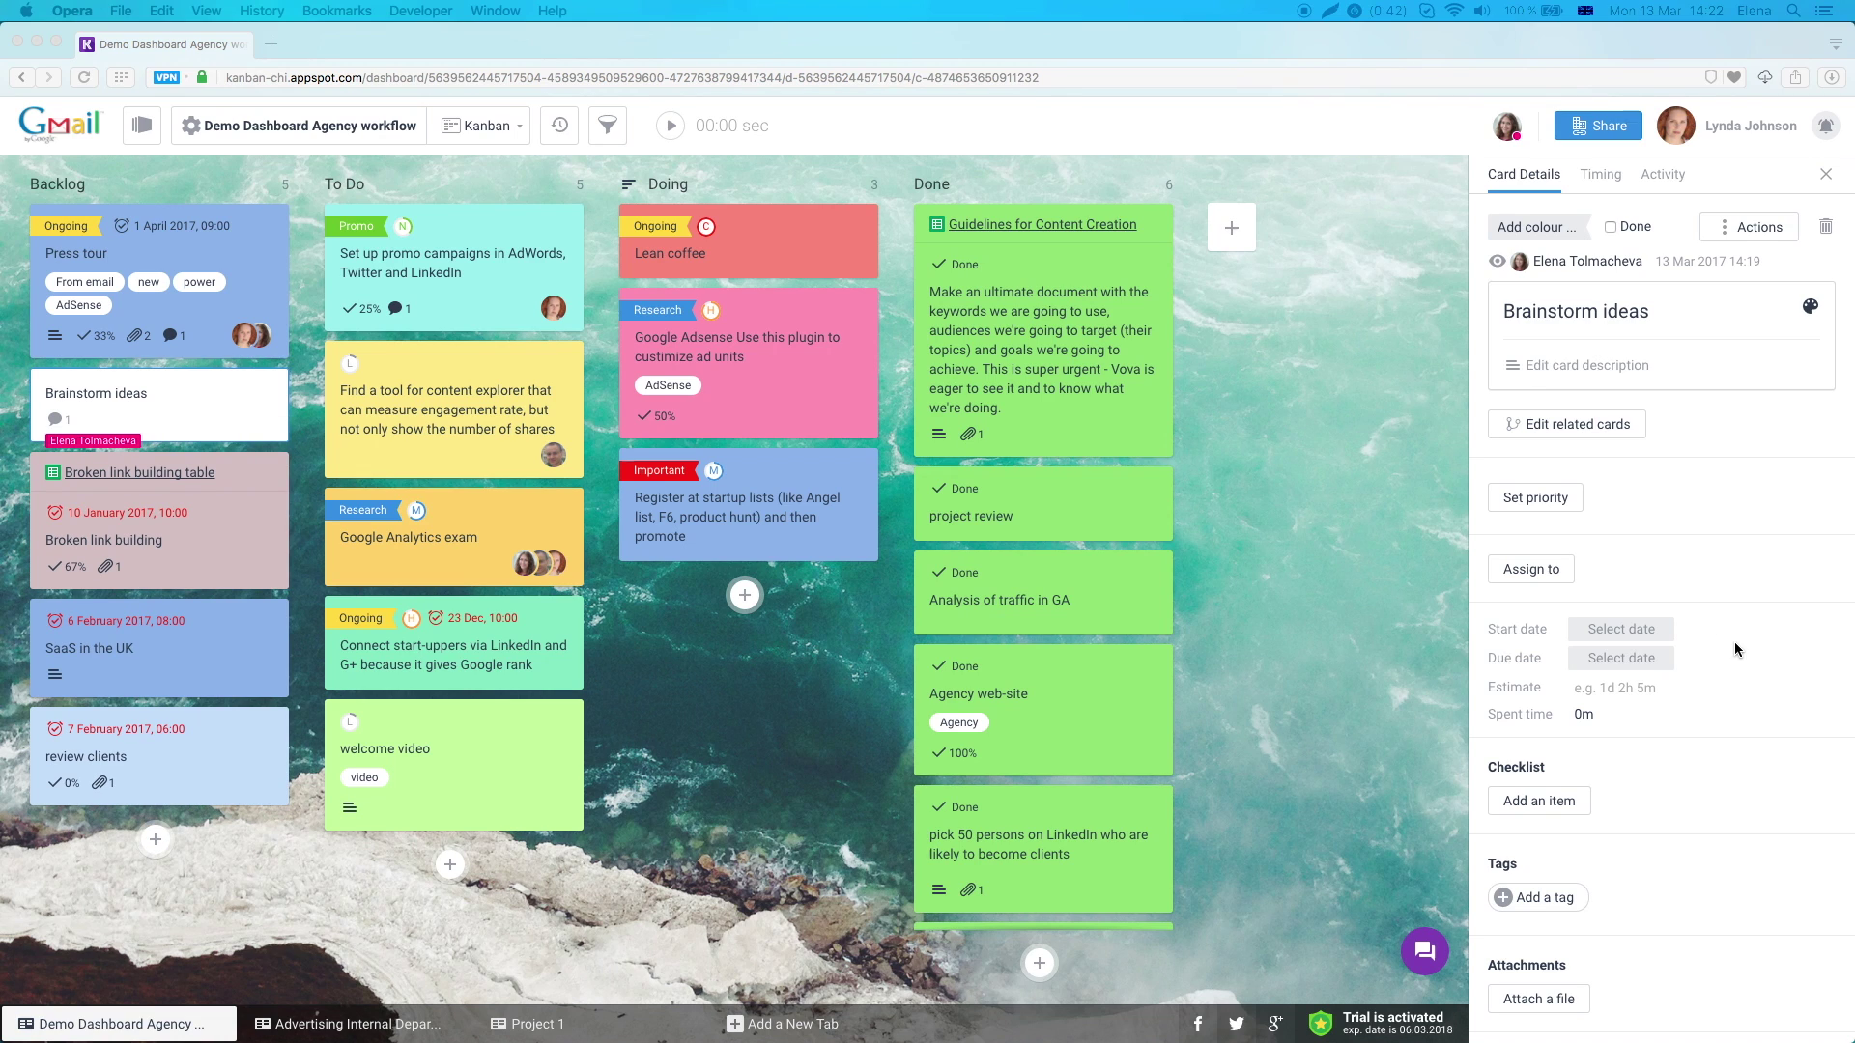
pyautogui.scroll(-3, 1735, 649)
pyautogui.click(1823, 176)
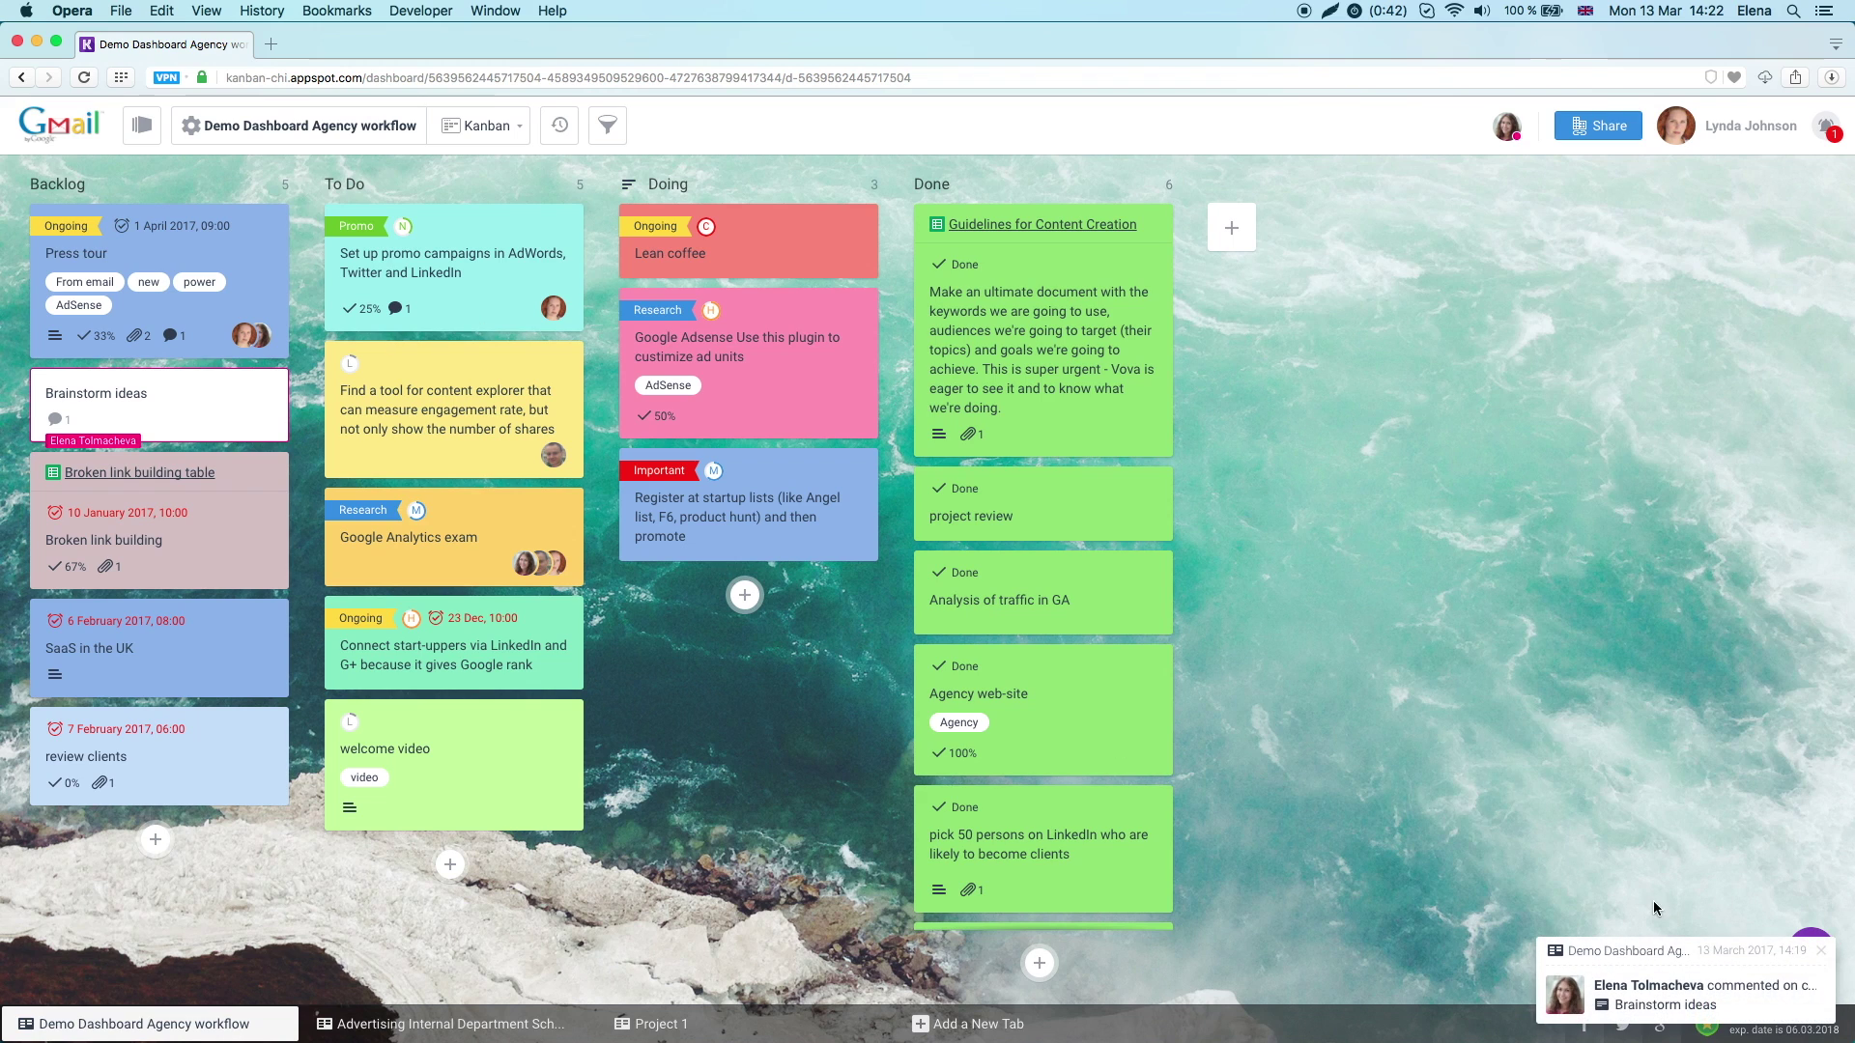
pyautogui.click(1661, 905)
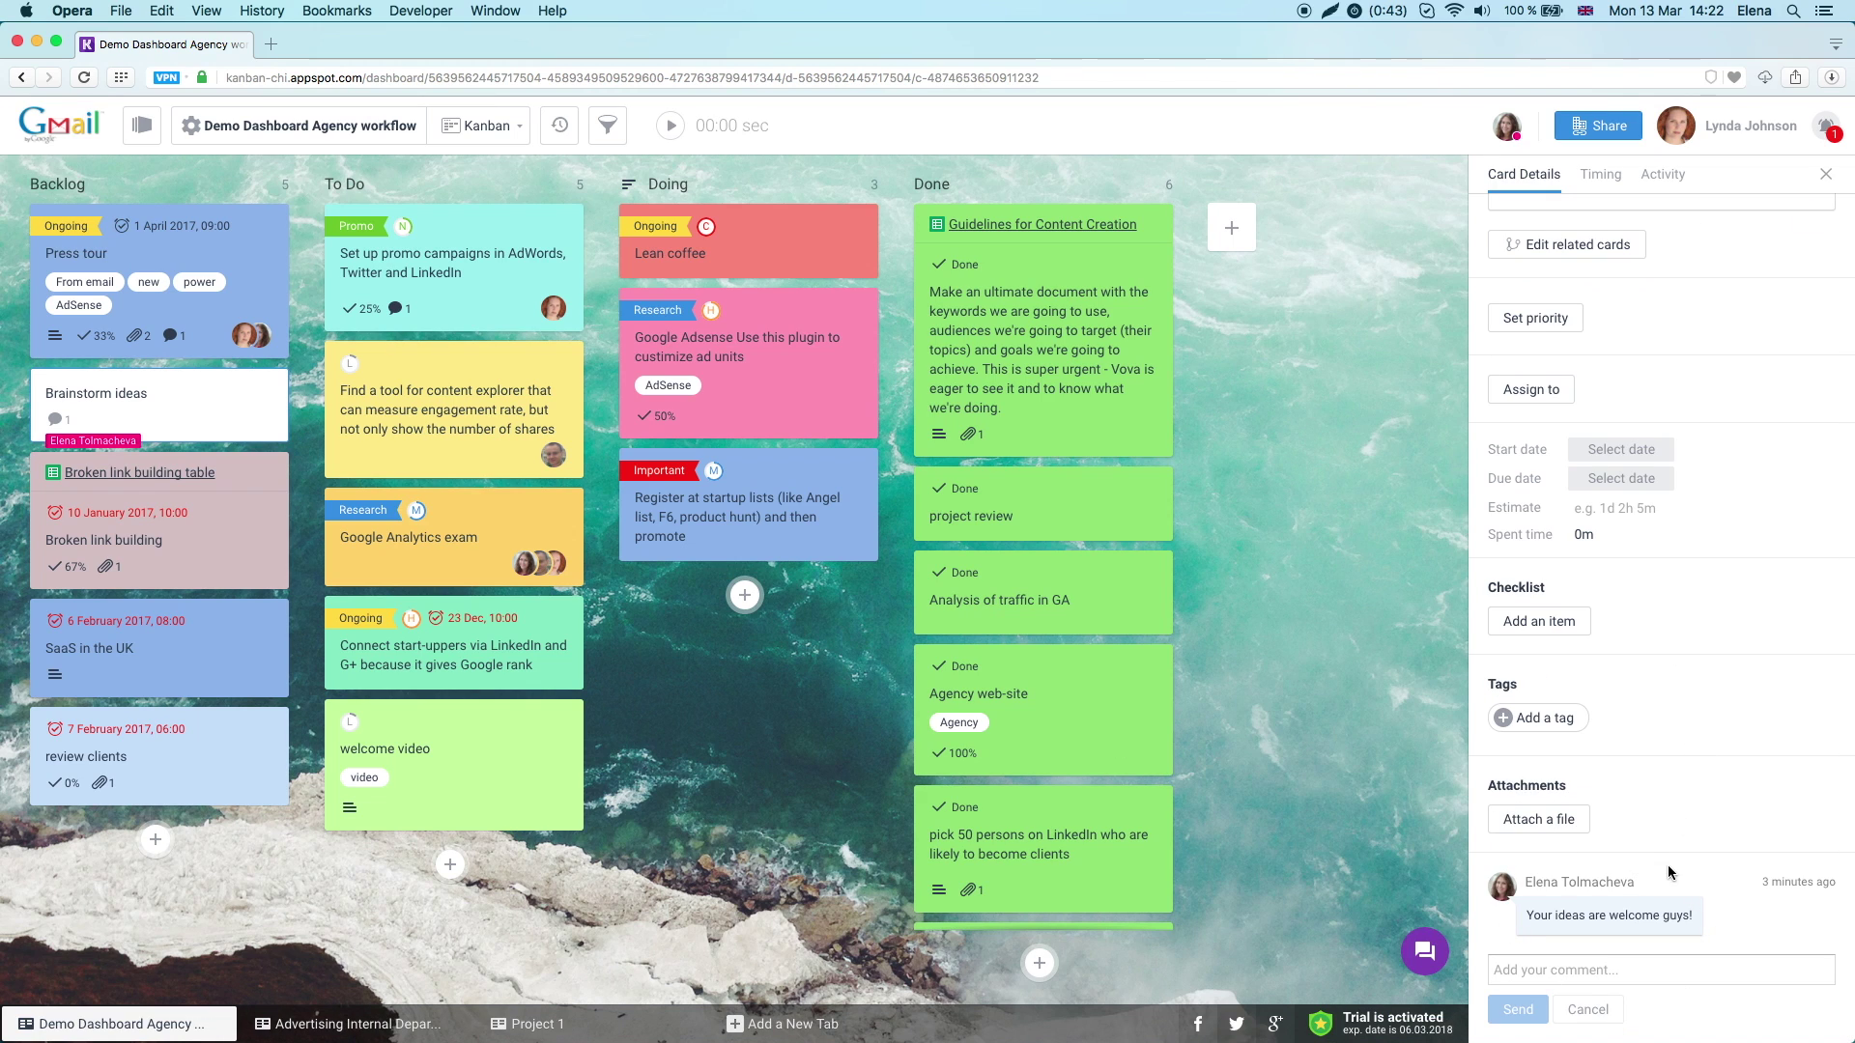
pyautogui.click(1826, 179)
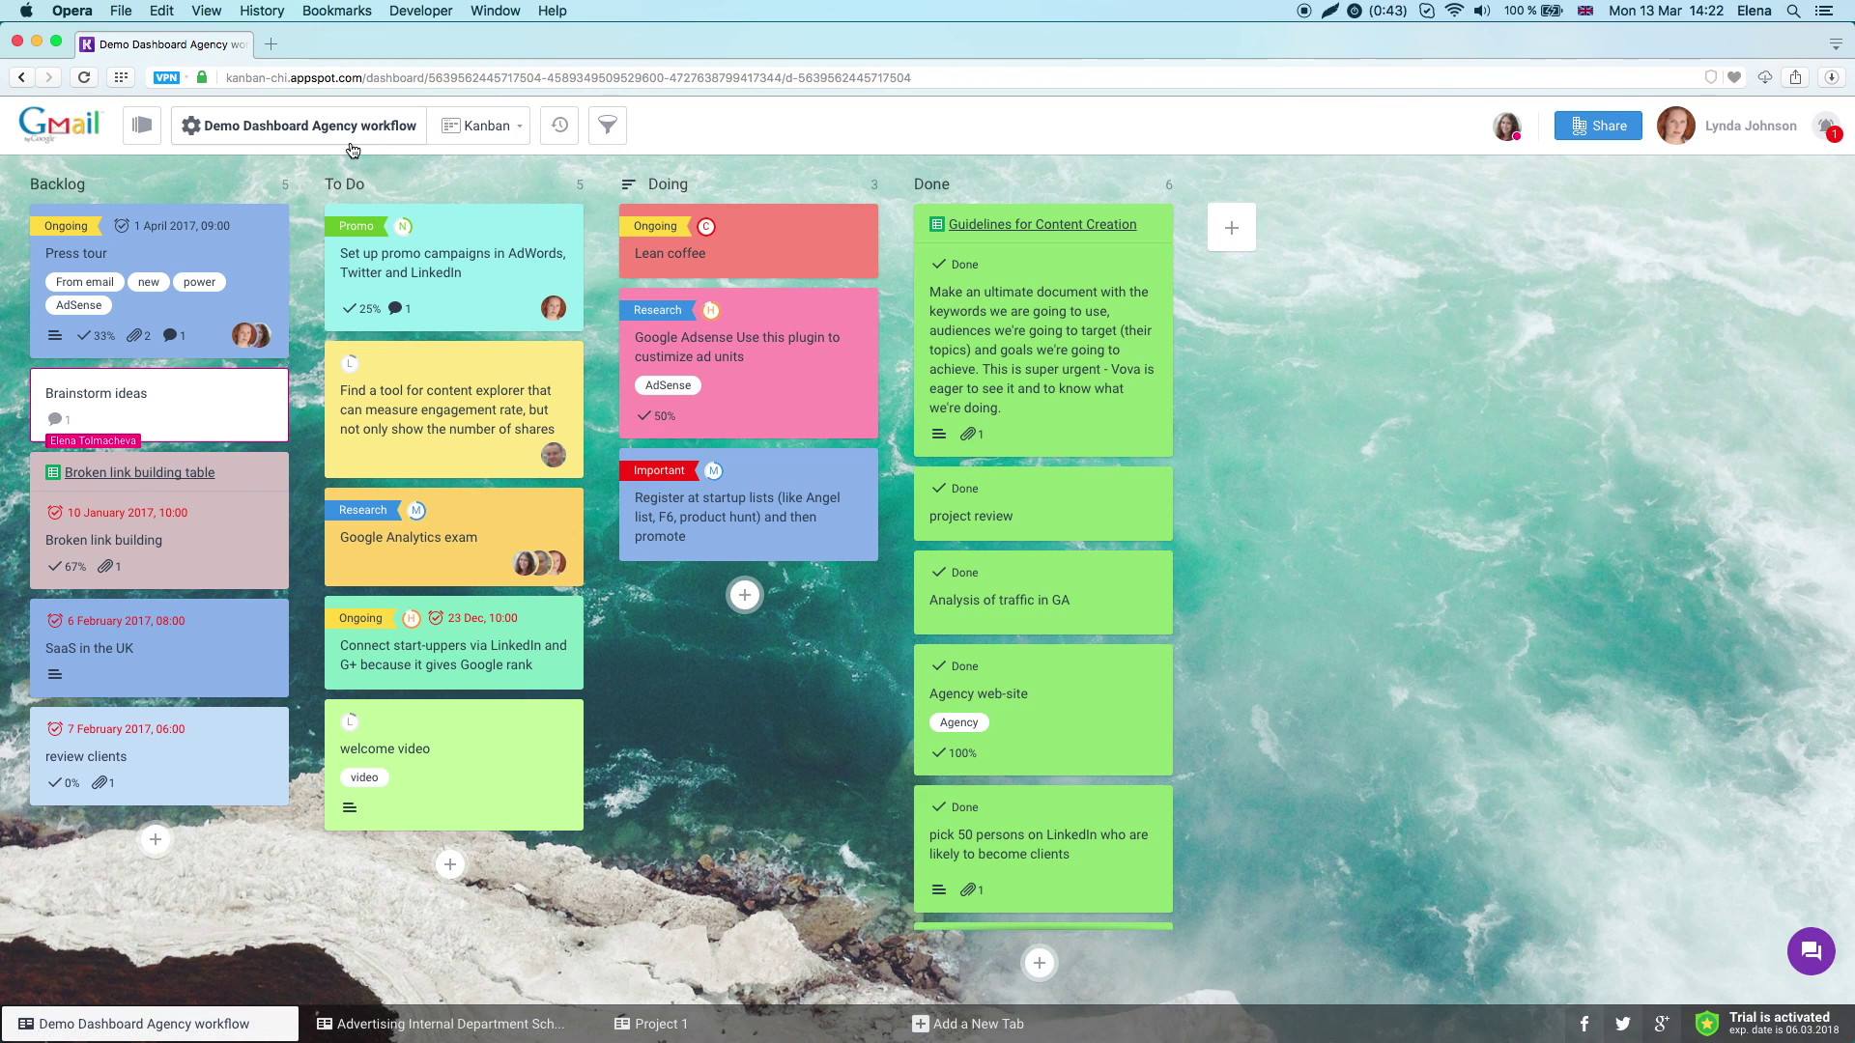
pyautogui.click(311, 126)
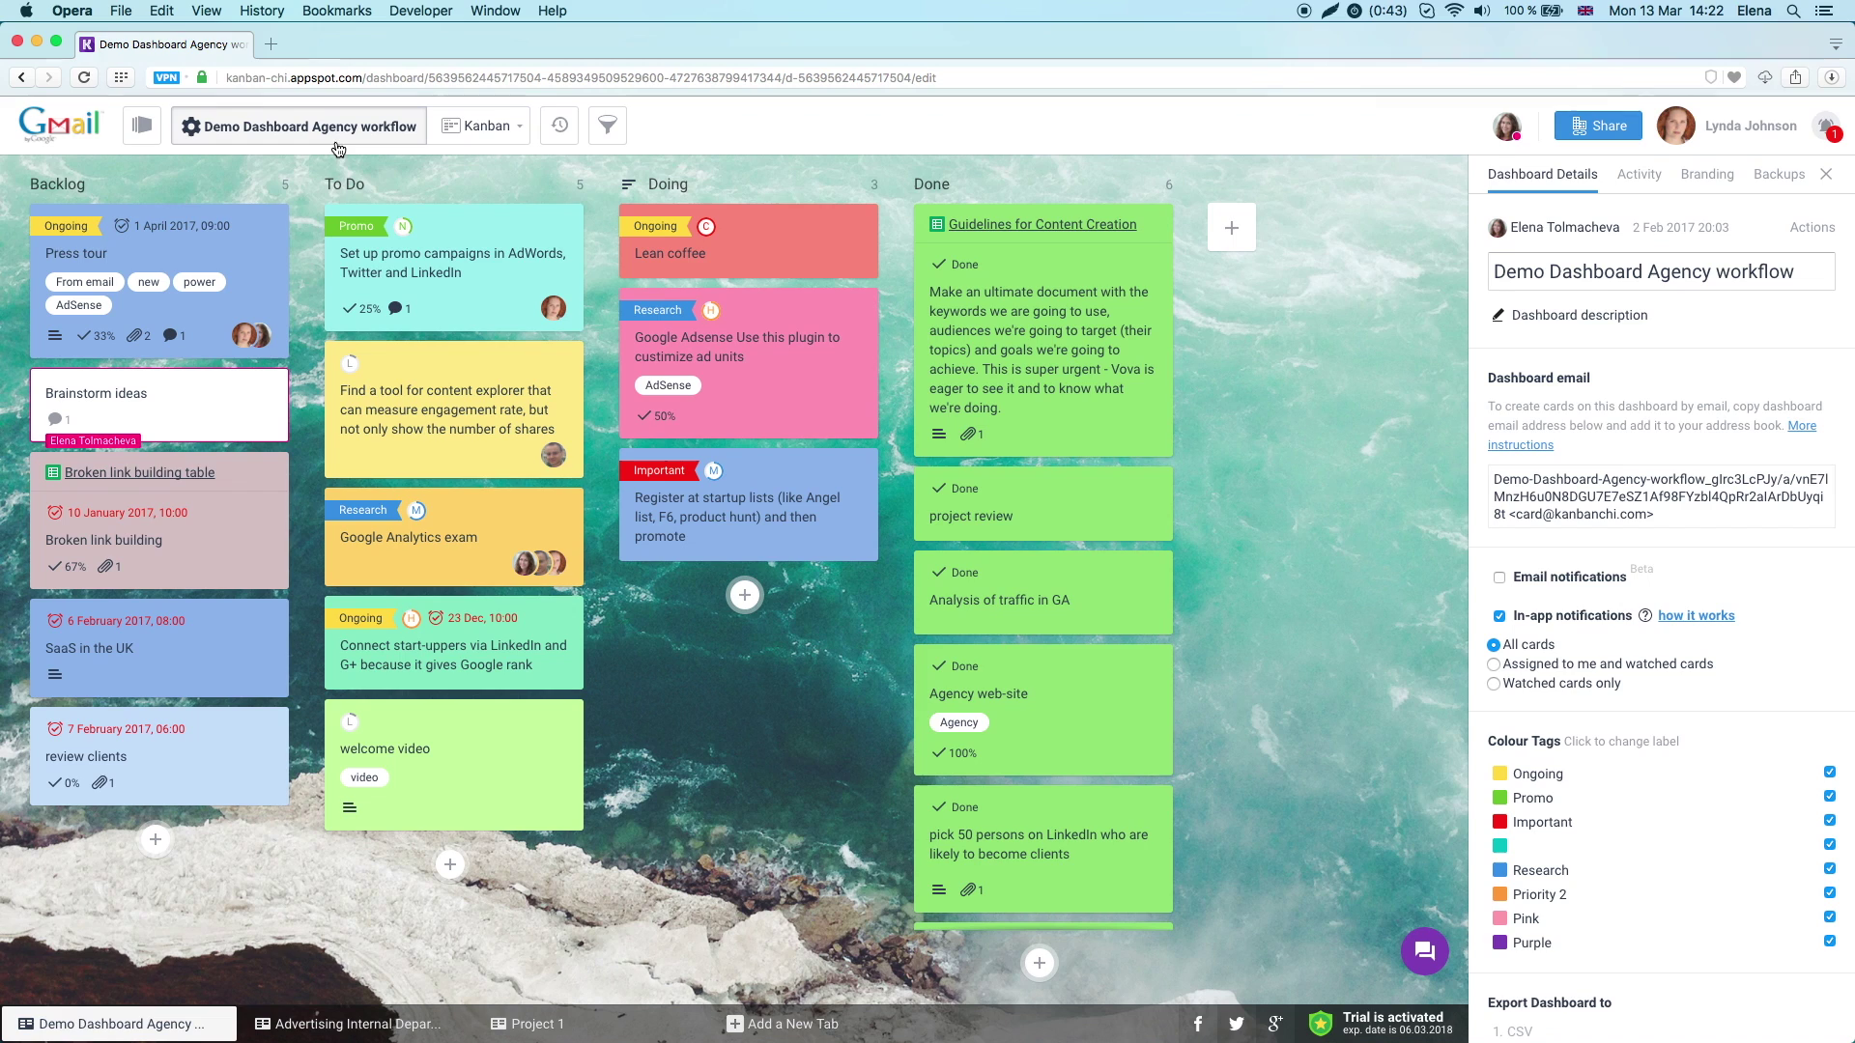
# Enable dashboard email notifications sent as soon as possible, then check the activity history
pyautogui.click(1499, 577)
pyautogui.click(1532, 629)
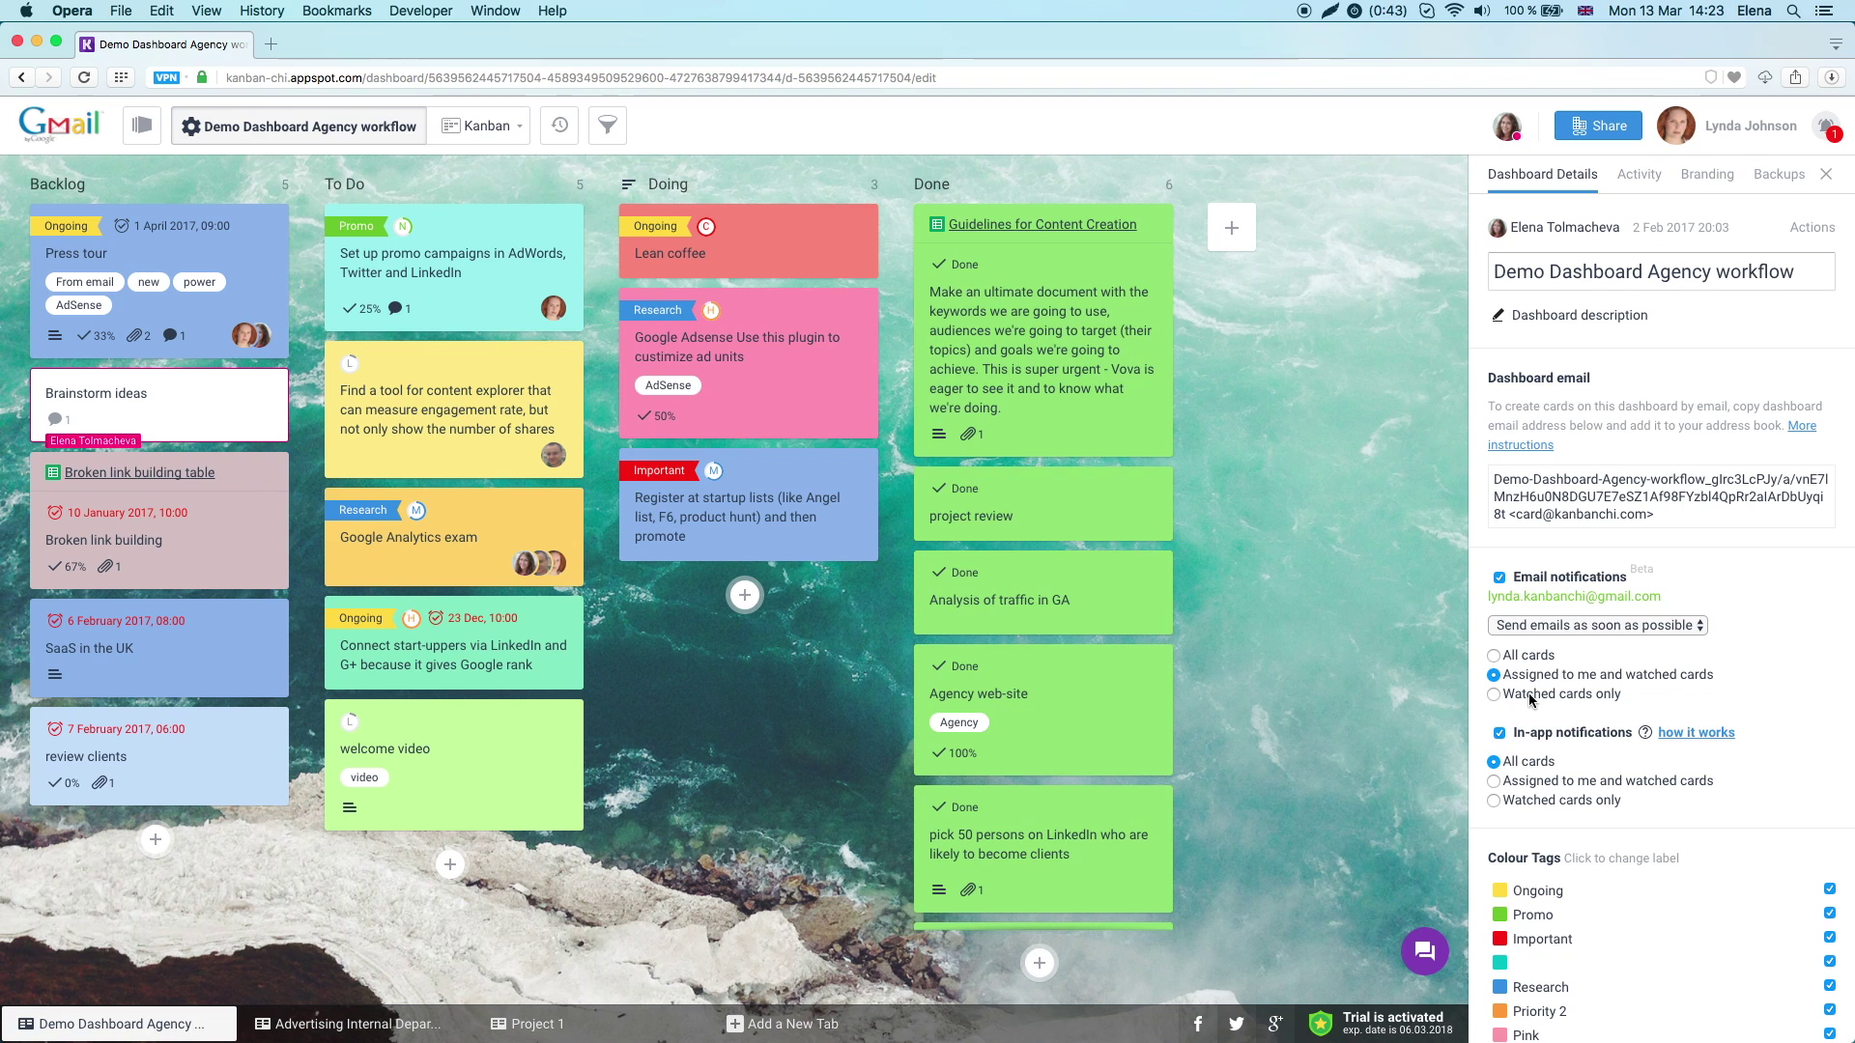
pyautogui.click(1828, 181)
pyautogui.click(561, 125)
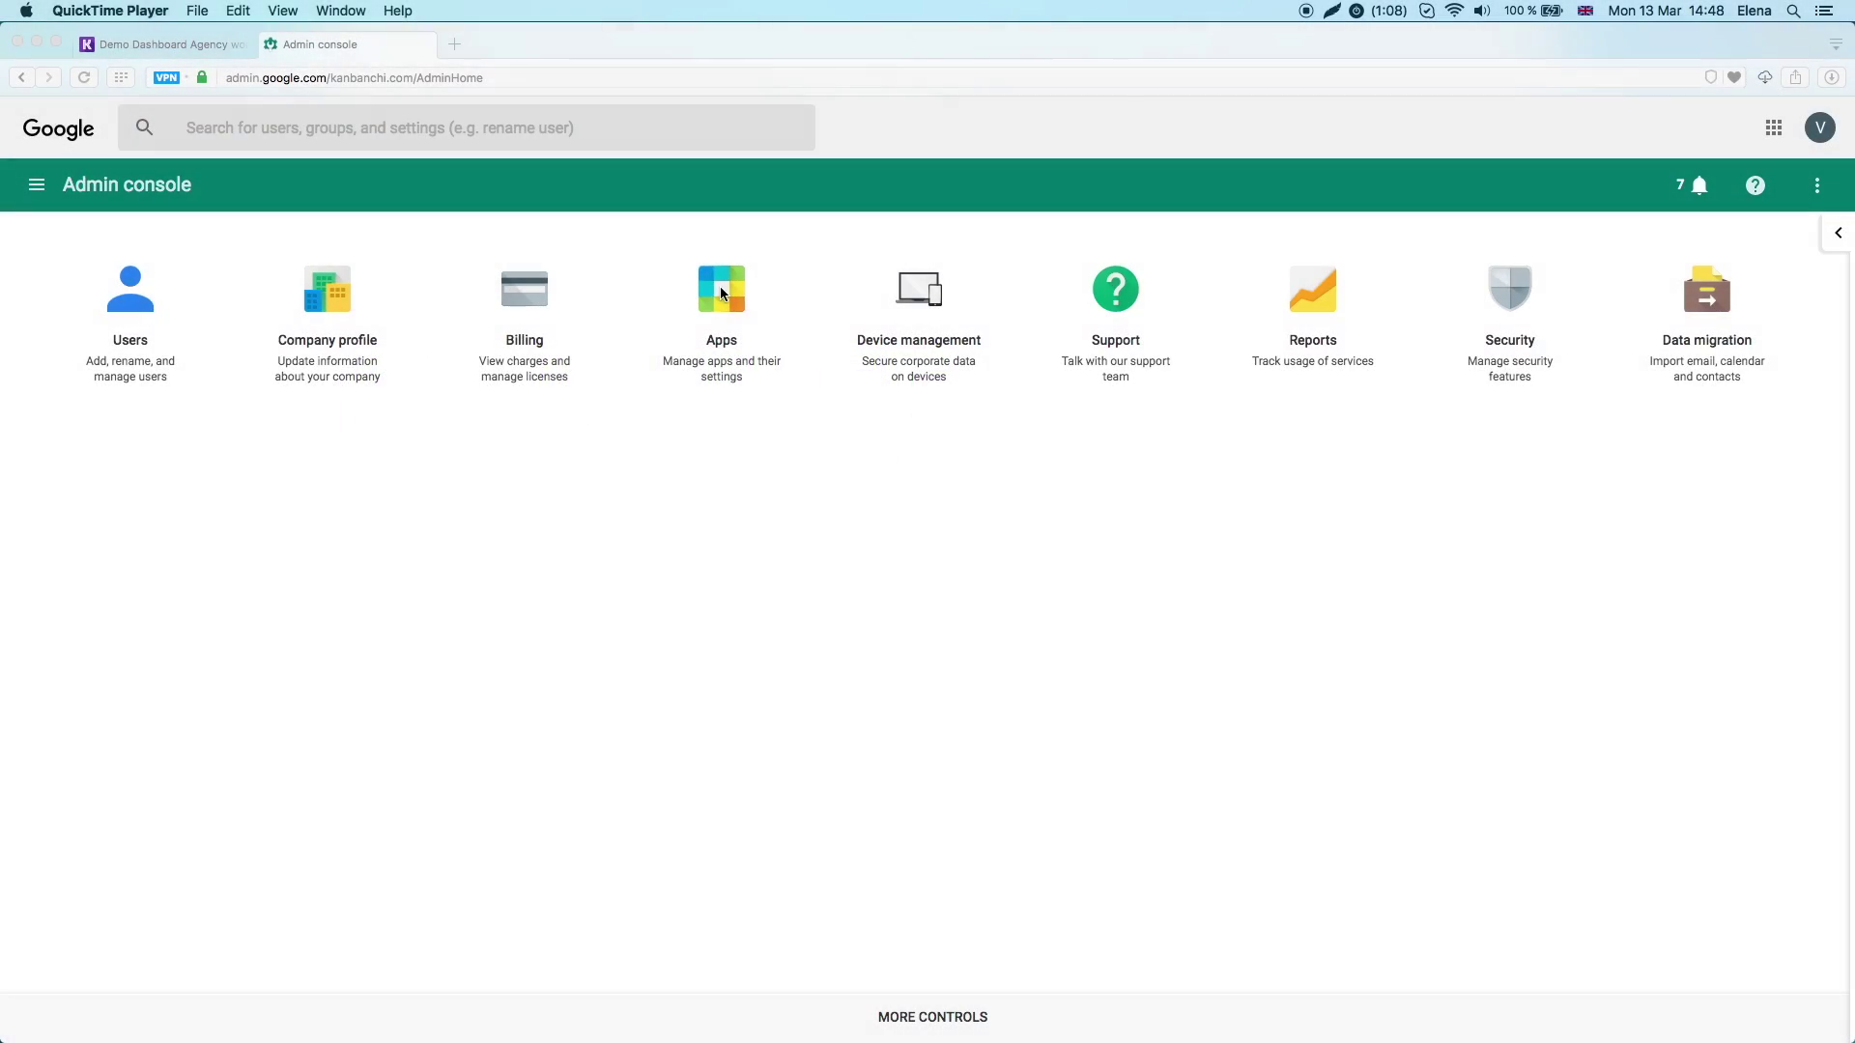
# In Admin console Marketplace apps, turn Kanbanchi on for everyone and confirm
pyautogui.click(721, 288)
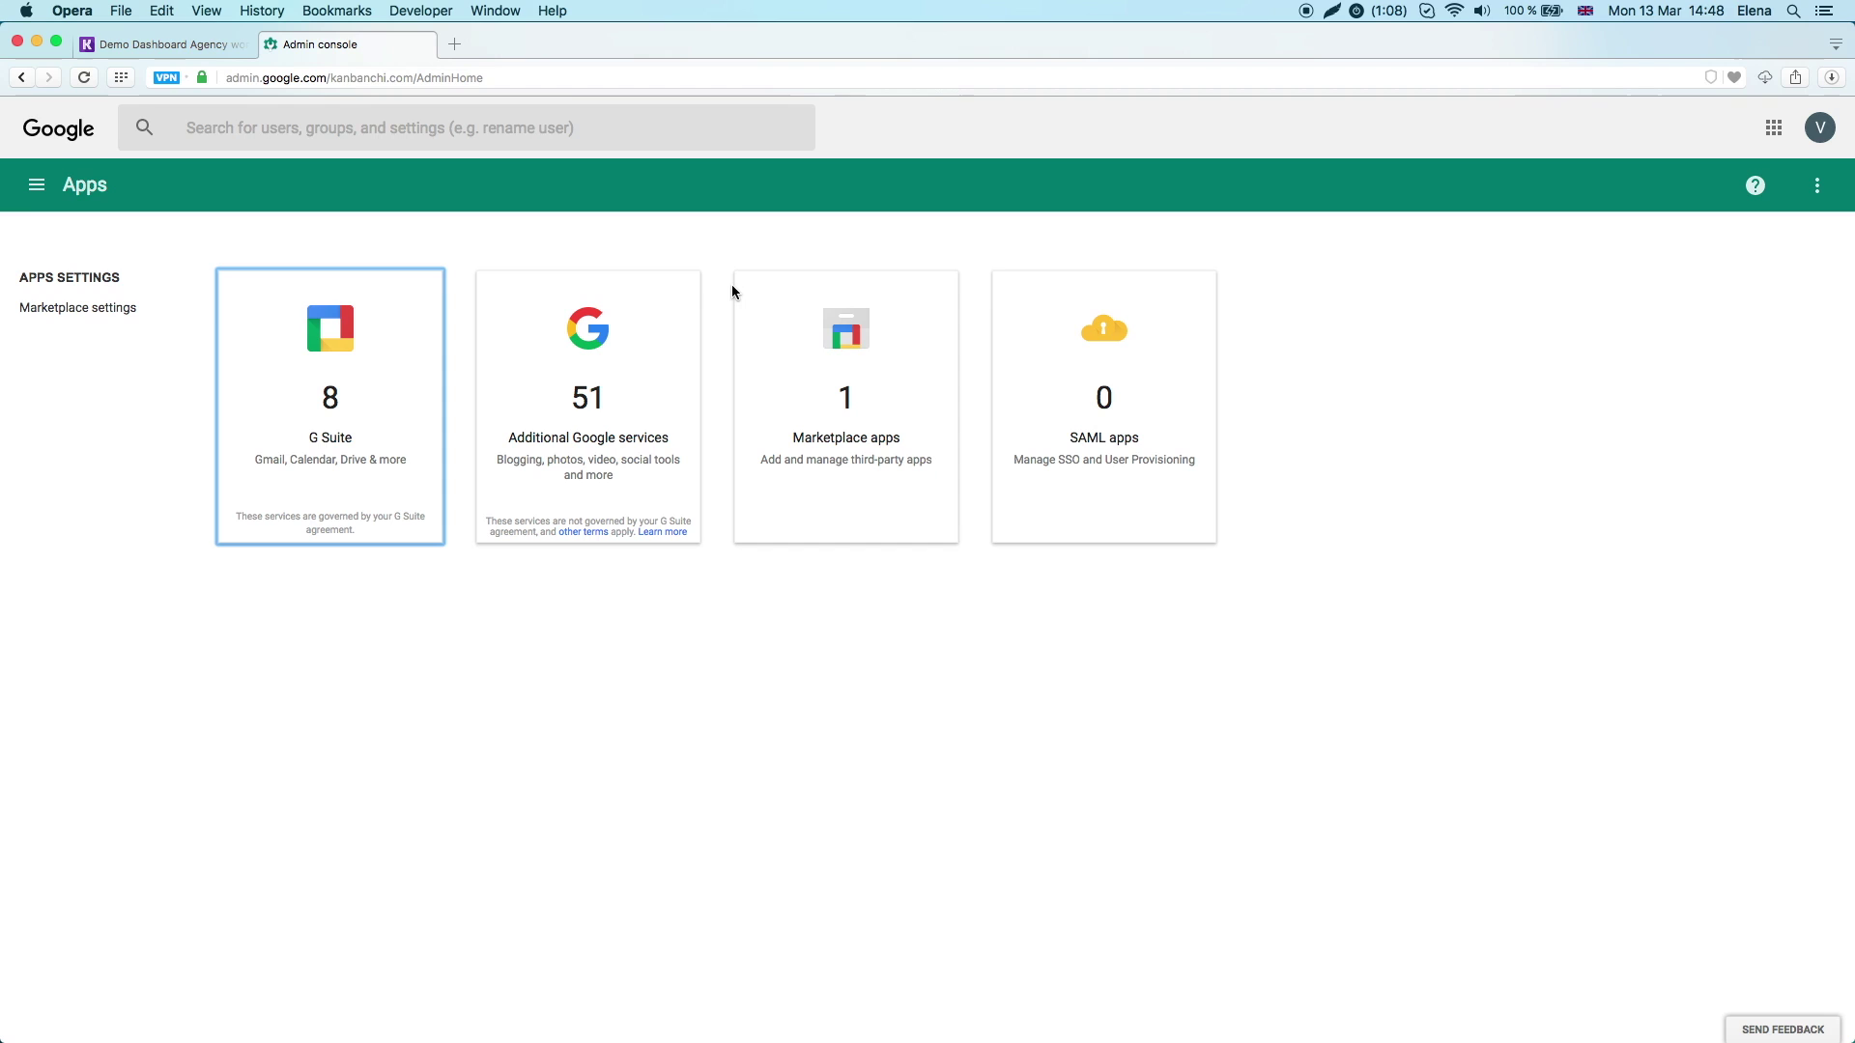
pyautogui.click(848, 339)
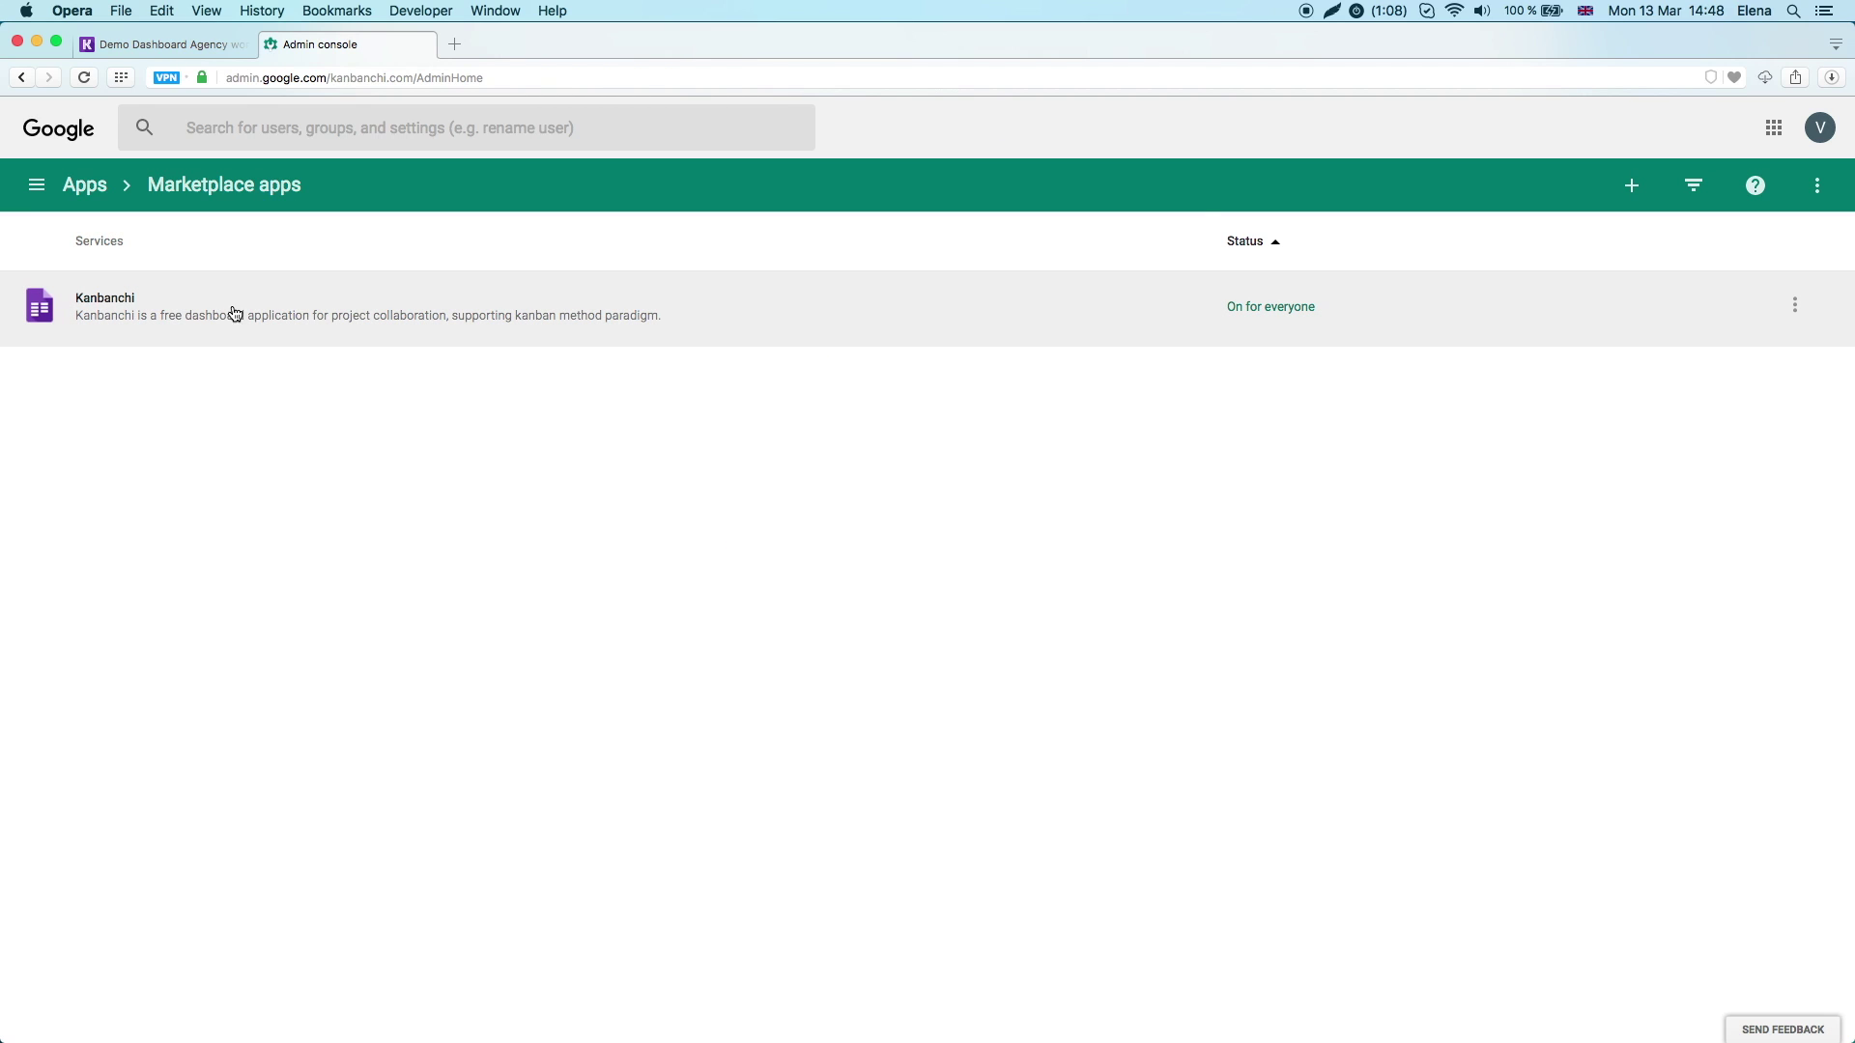
pyautogui.click(239, 310)
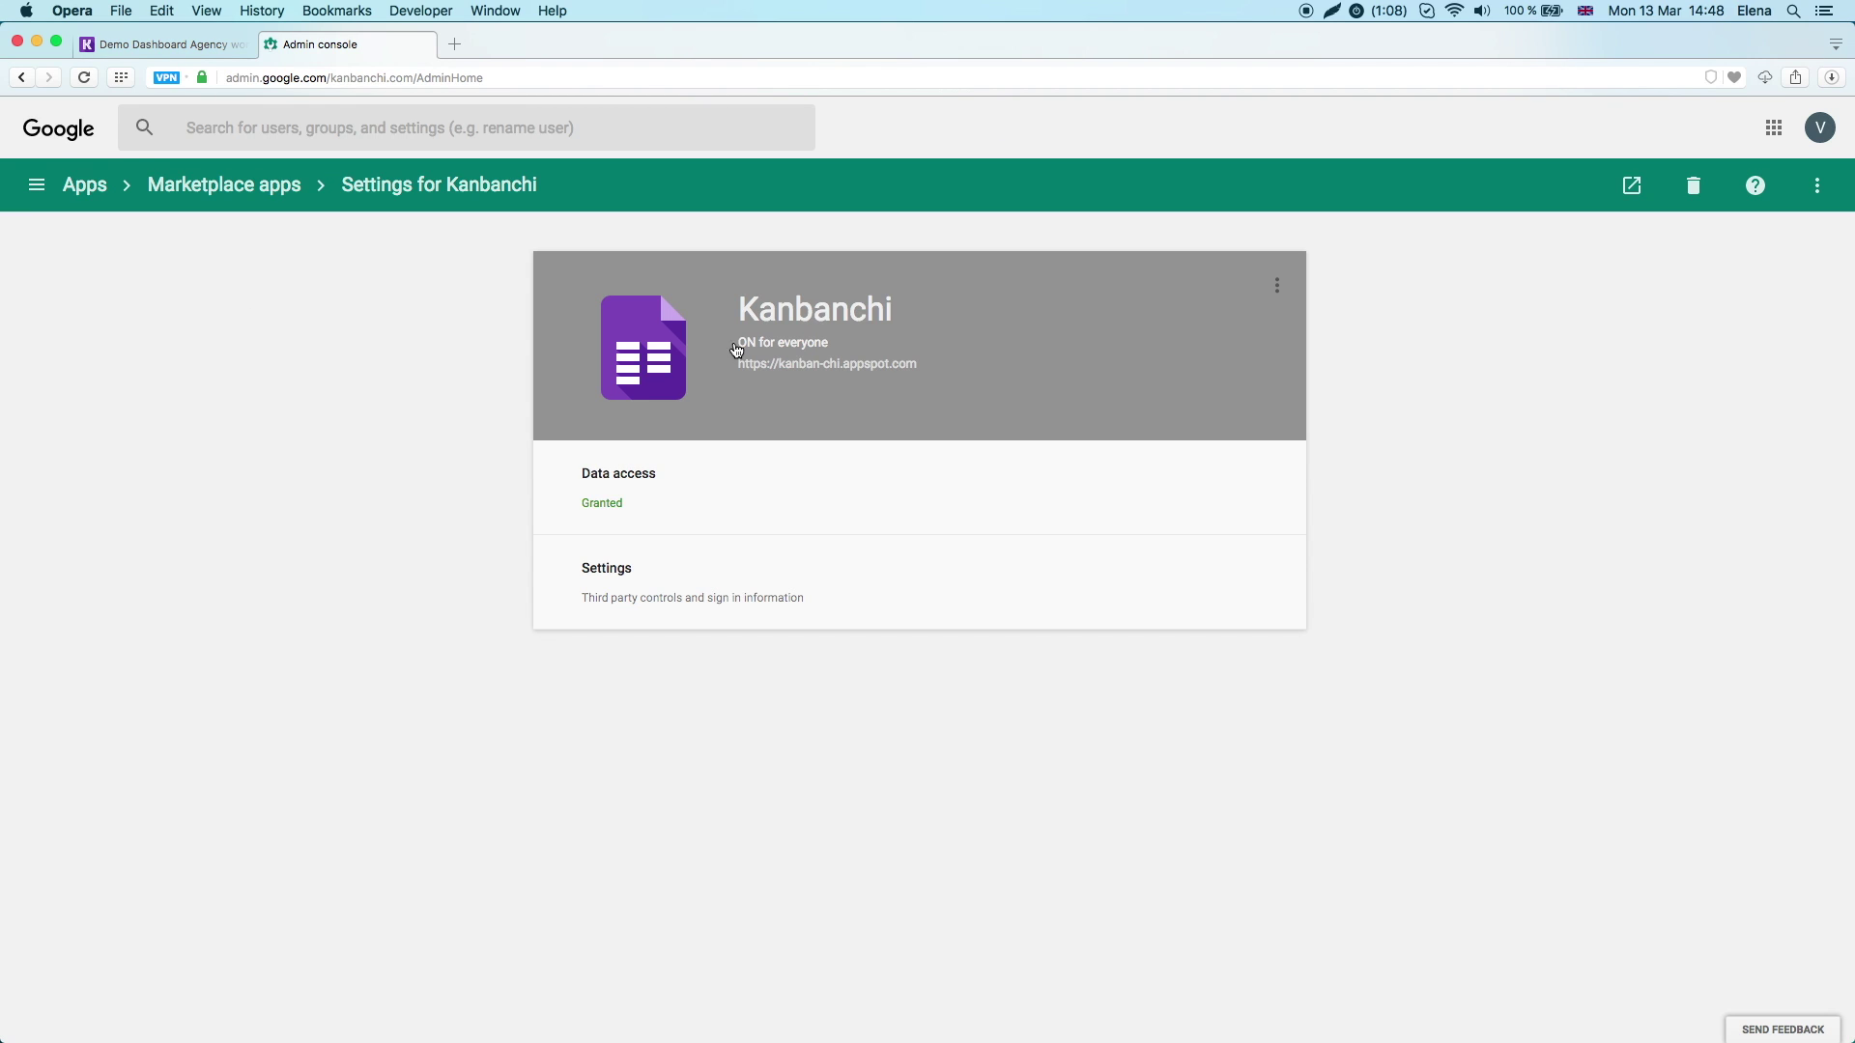
pyautogui.click(1277, 285)
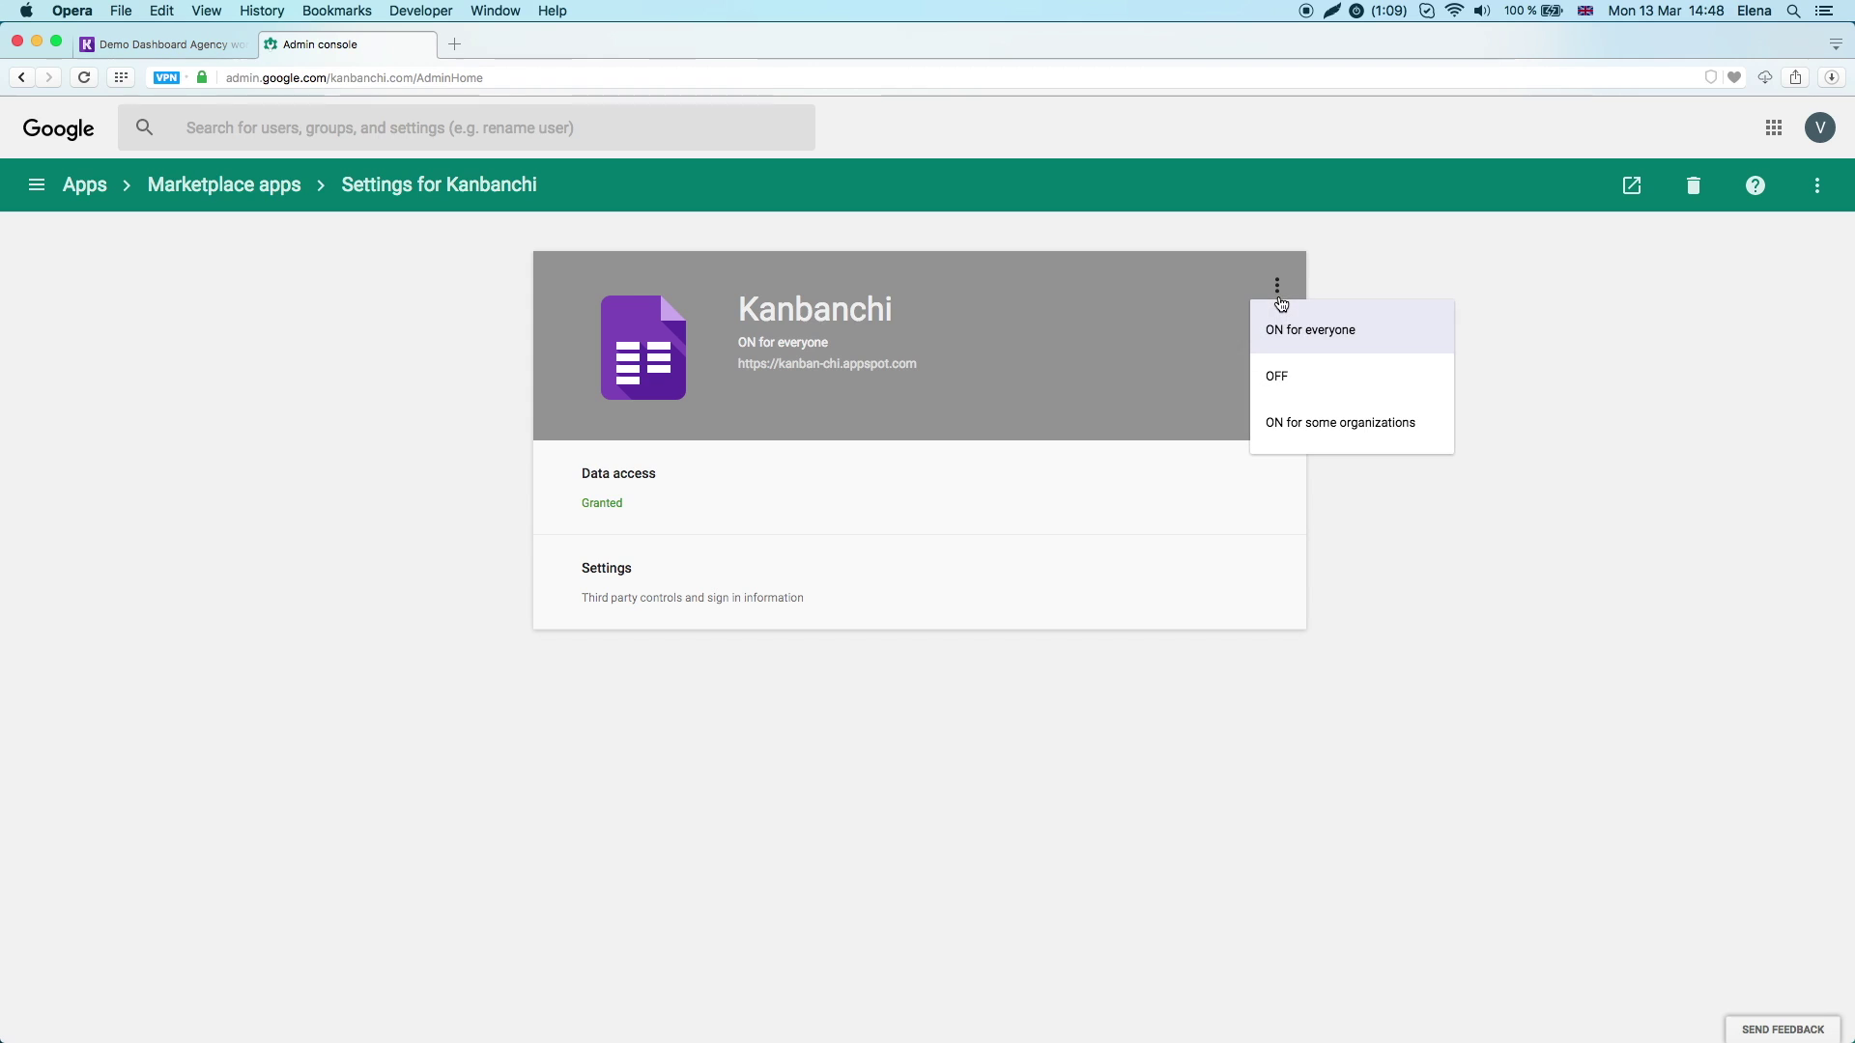
pyautogui.click(1333, 321)
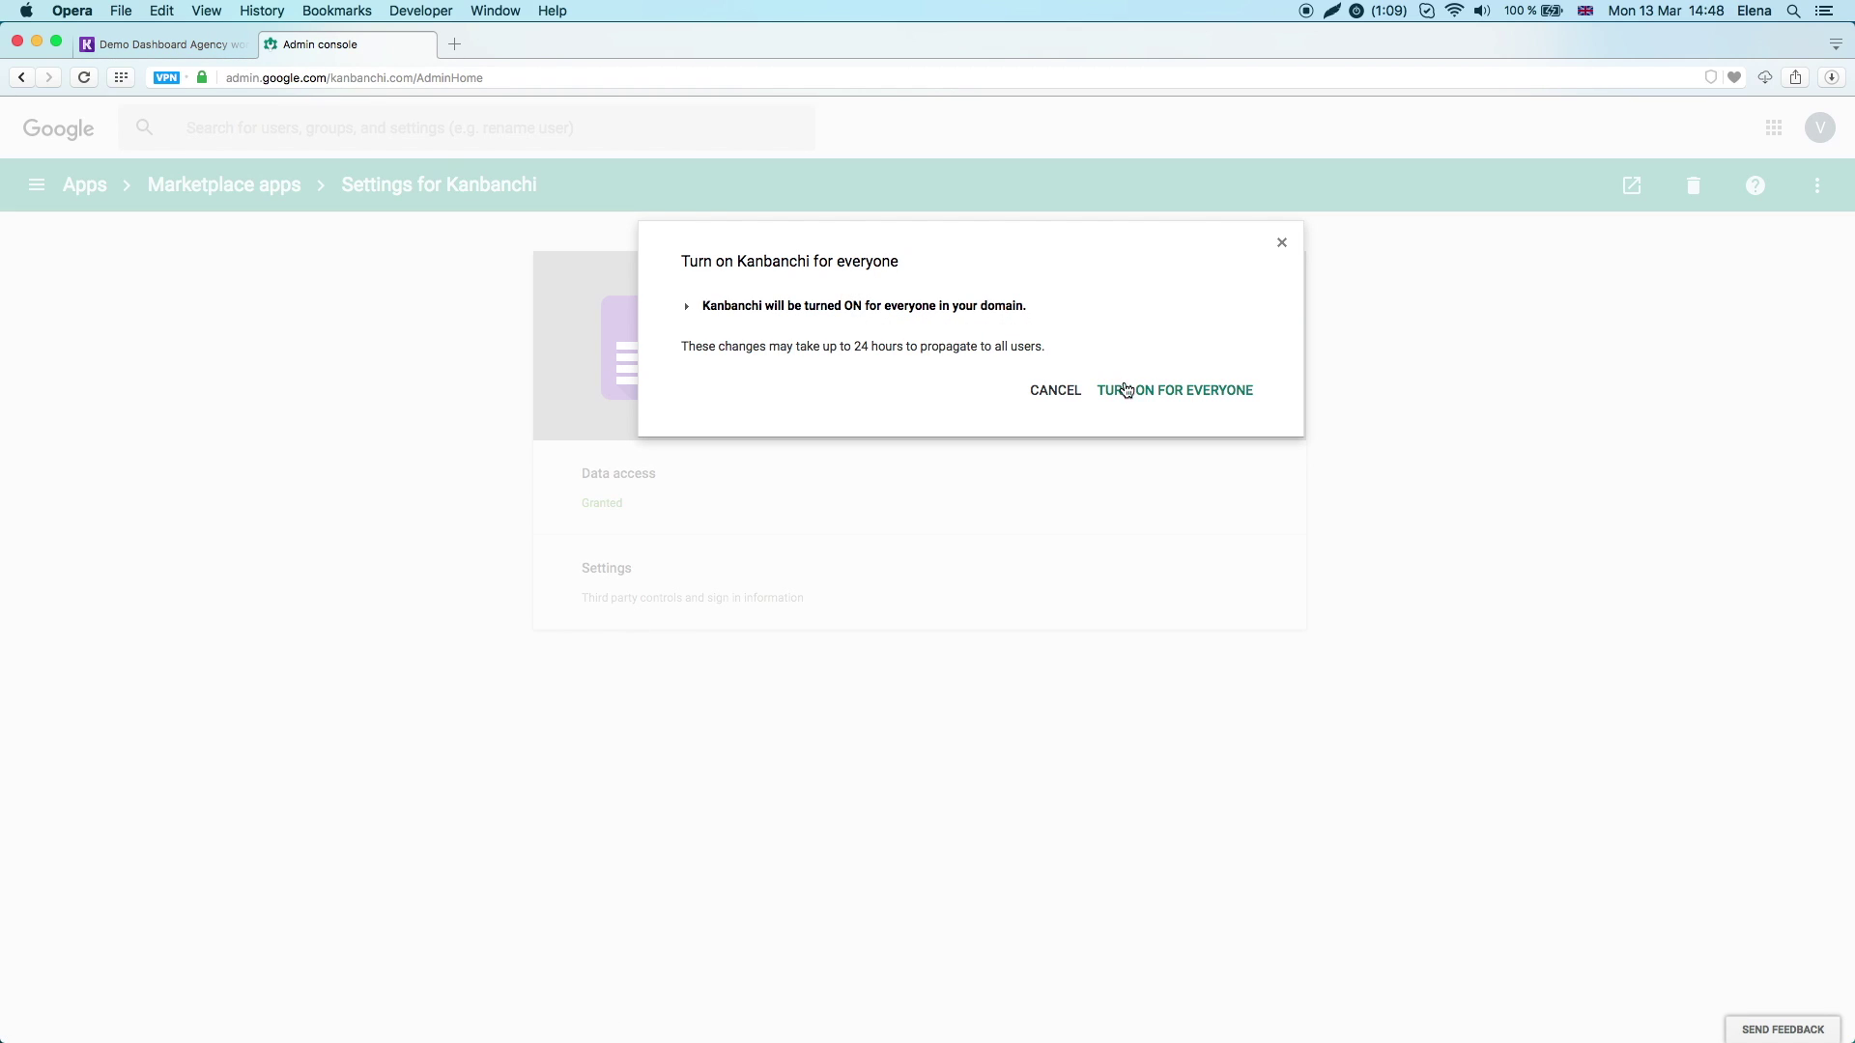
pyautogui.click(1119, 389)
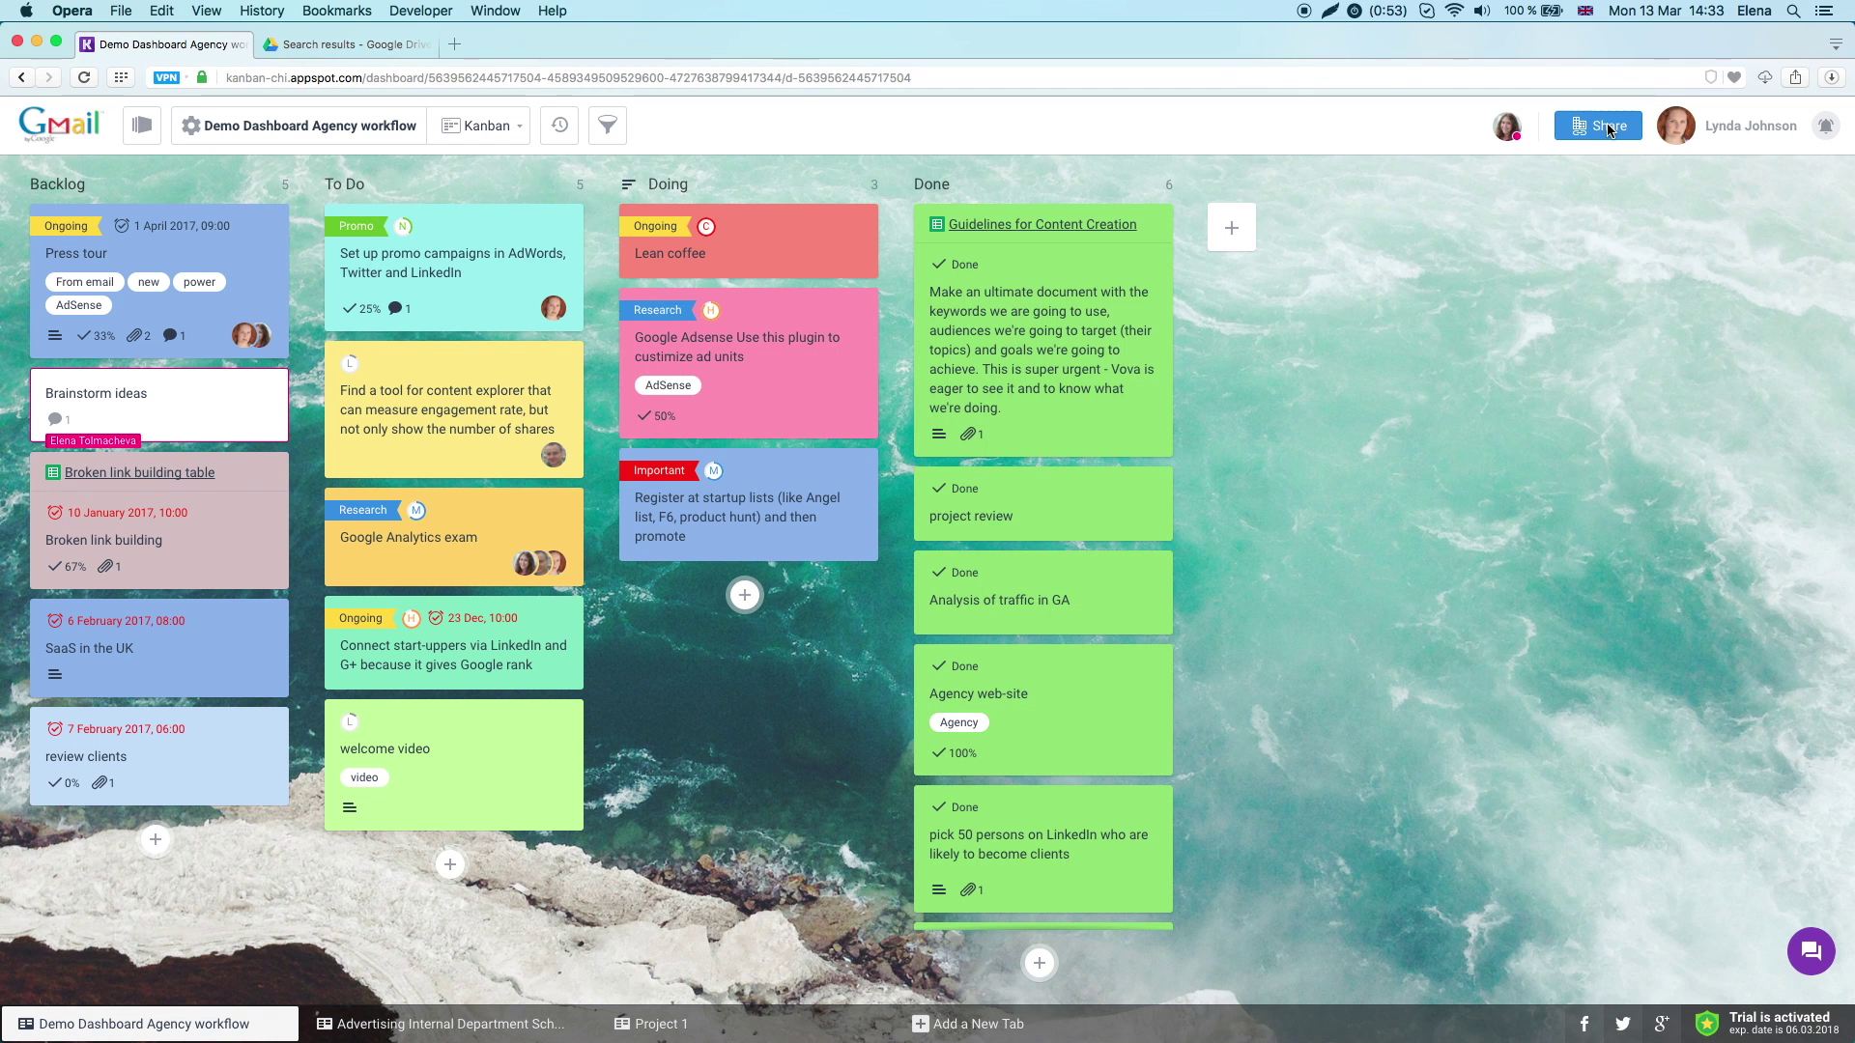
# Turn the dashboard's link sharing off and send a share invitation to the suggested person
pyautogui.click(1597, 126)
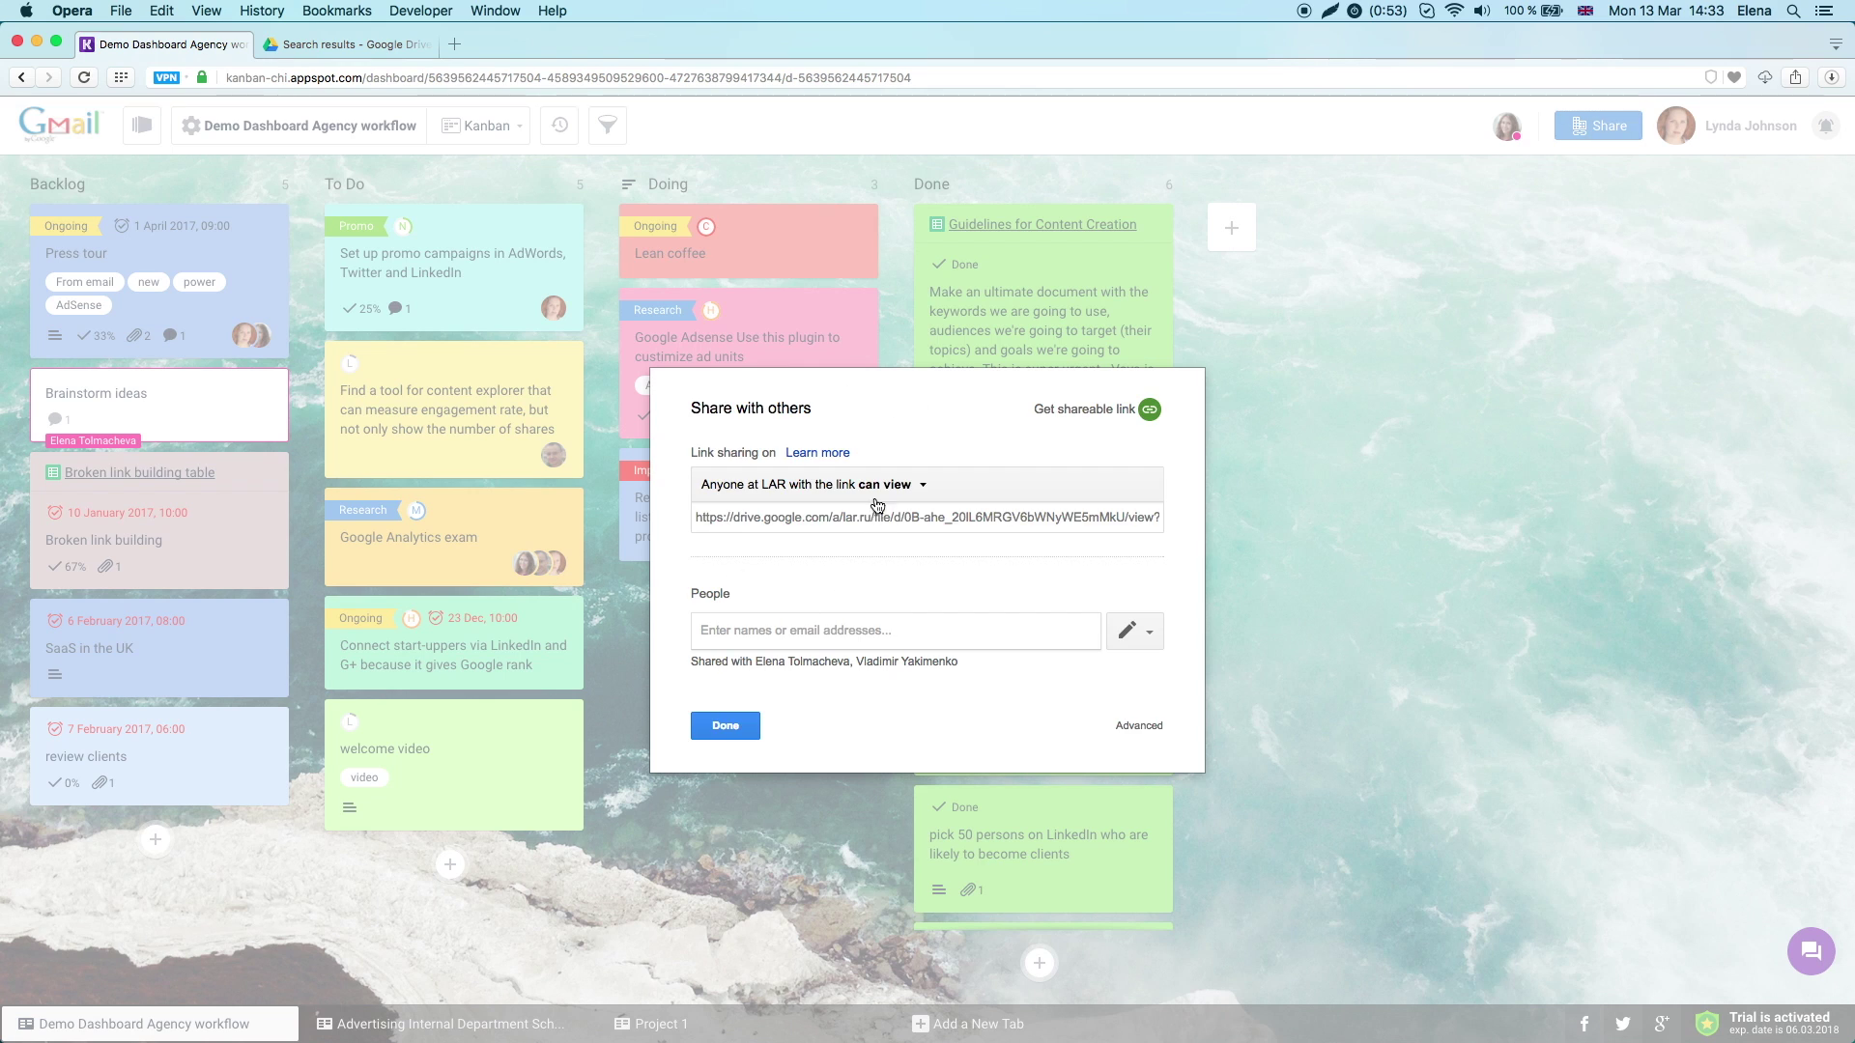
pyautogui.click(881, 484)
pyautogui.click(845, 522)
pyautogui.click(841, 632)
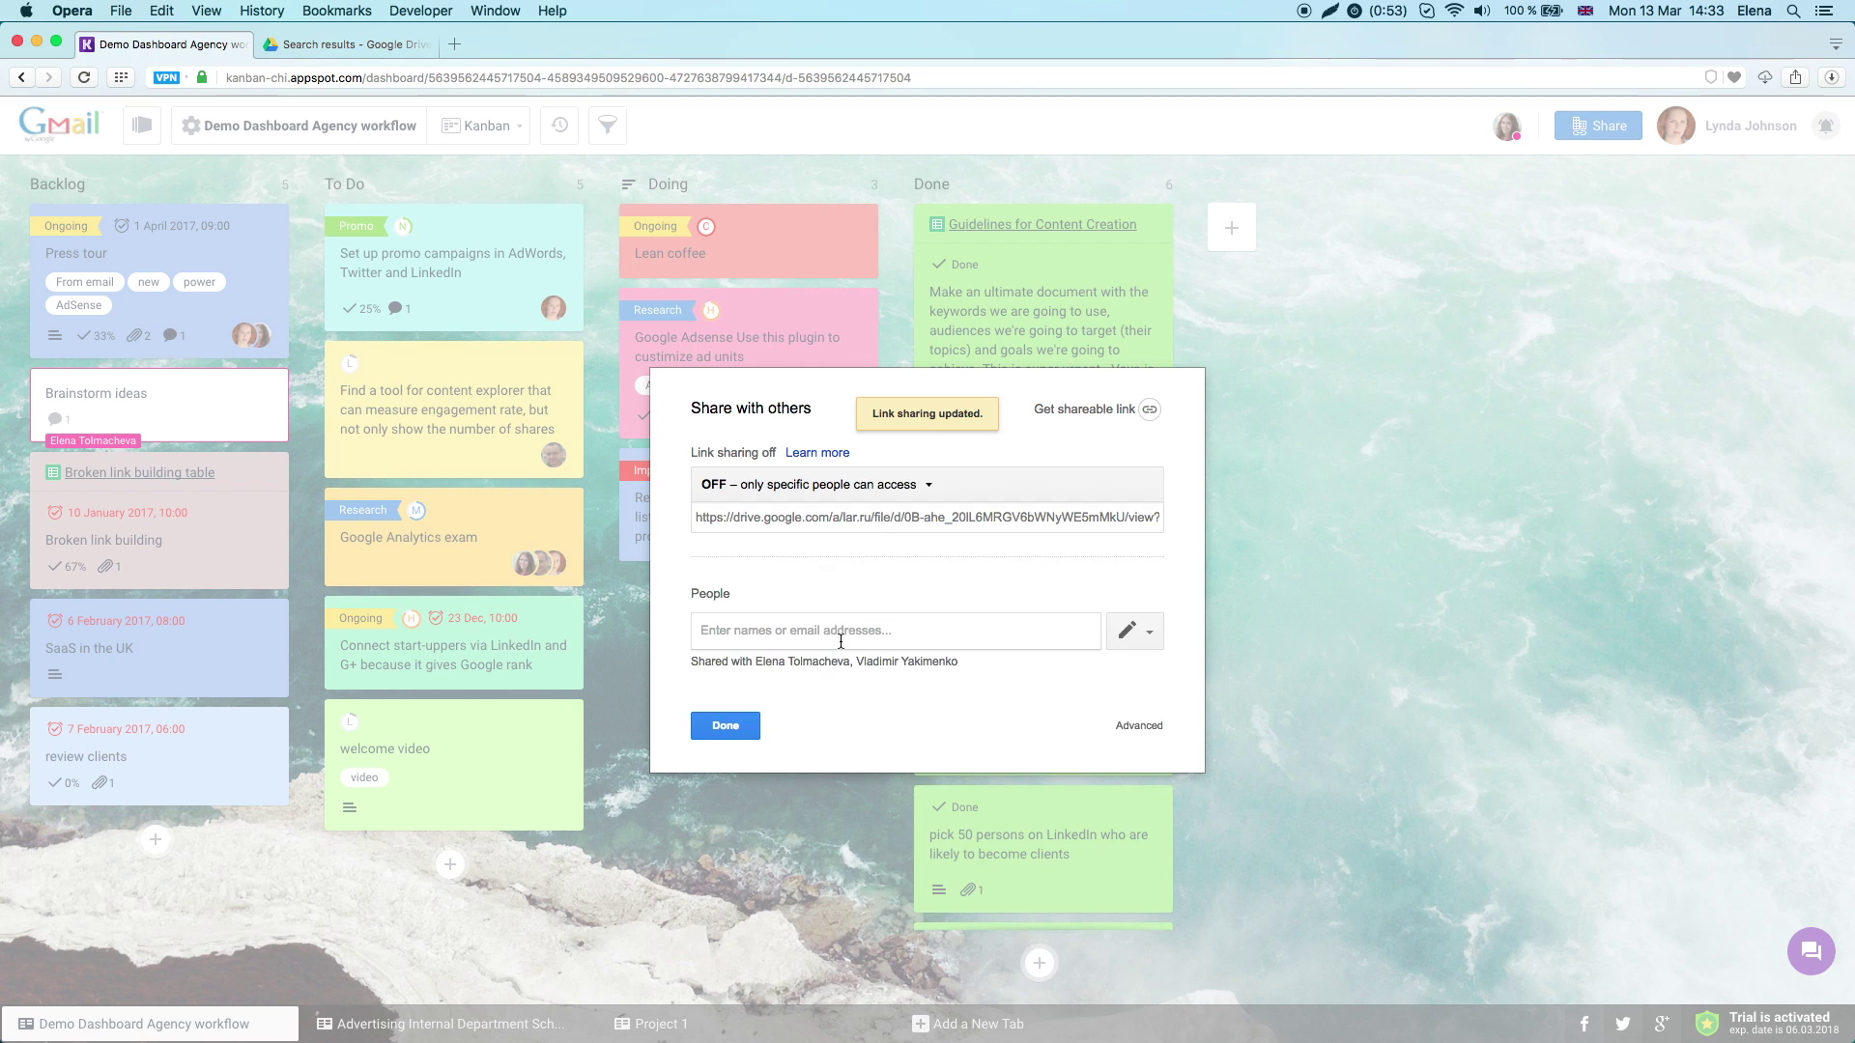
pyautogui.write('Stev')
pyautogui.press('Return')
pyautogui.click(724, 828)
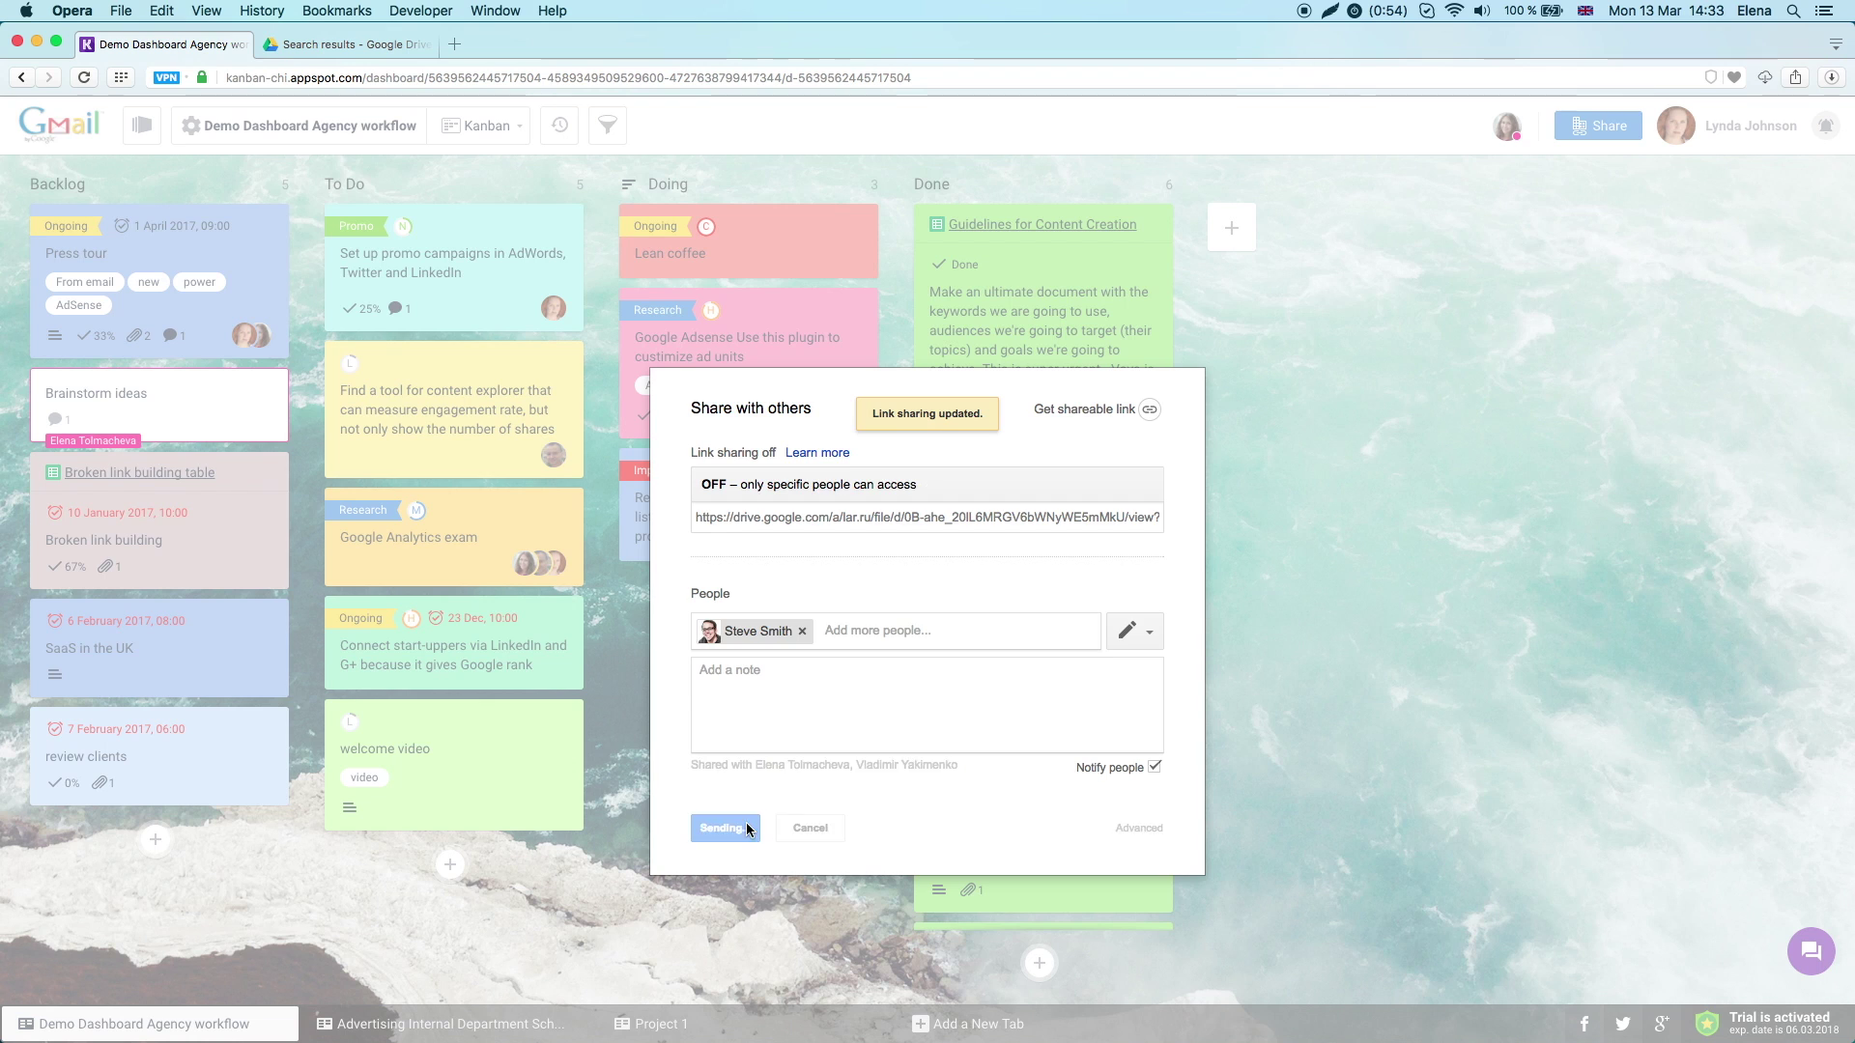
pyautogui.click(725, 615)
# On the Set up promo campaigns card, browse Google Drive for an attachment without attaching
pyautogui.click(724, 663)
pyautogui.click(452, 262)
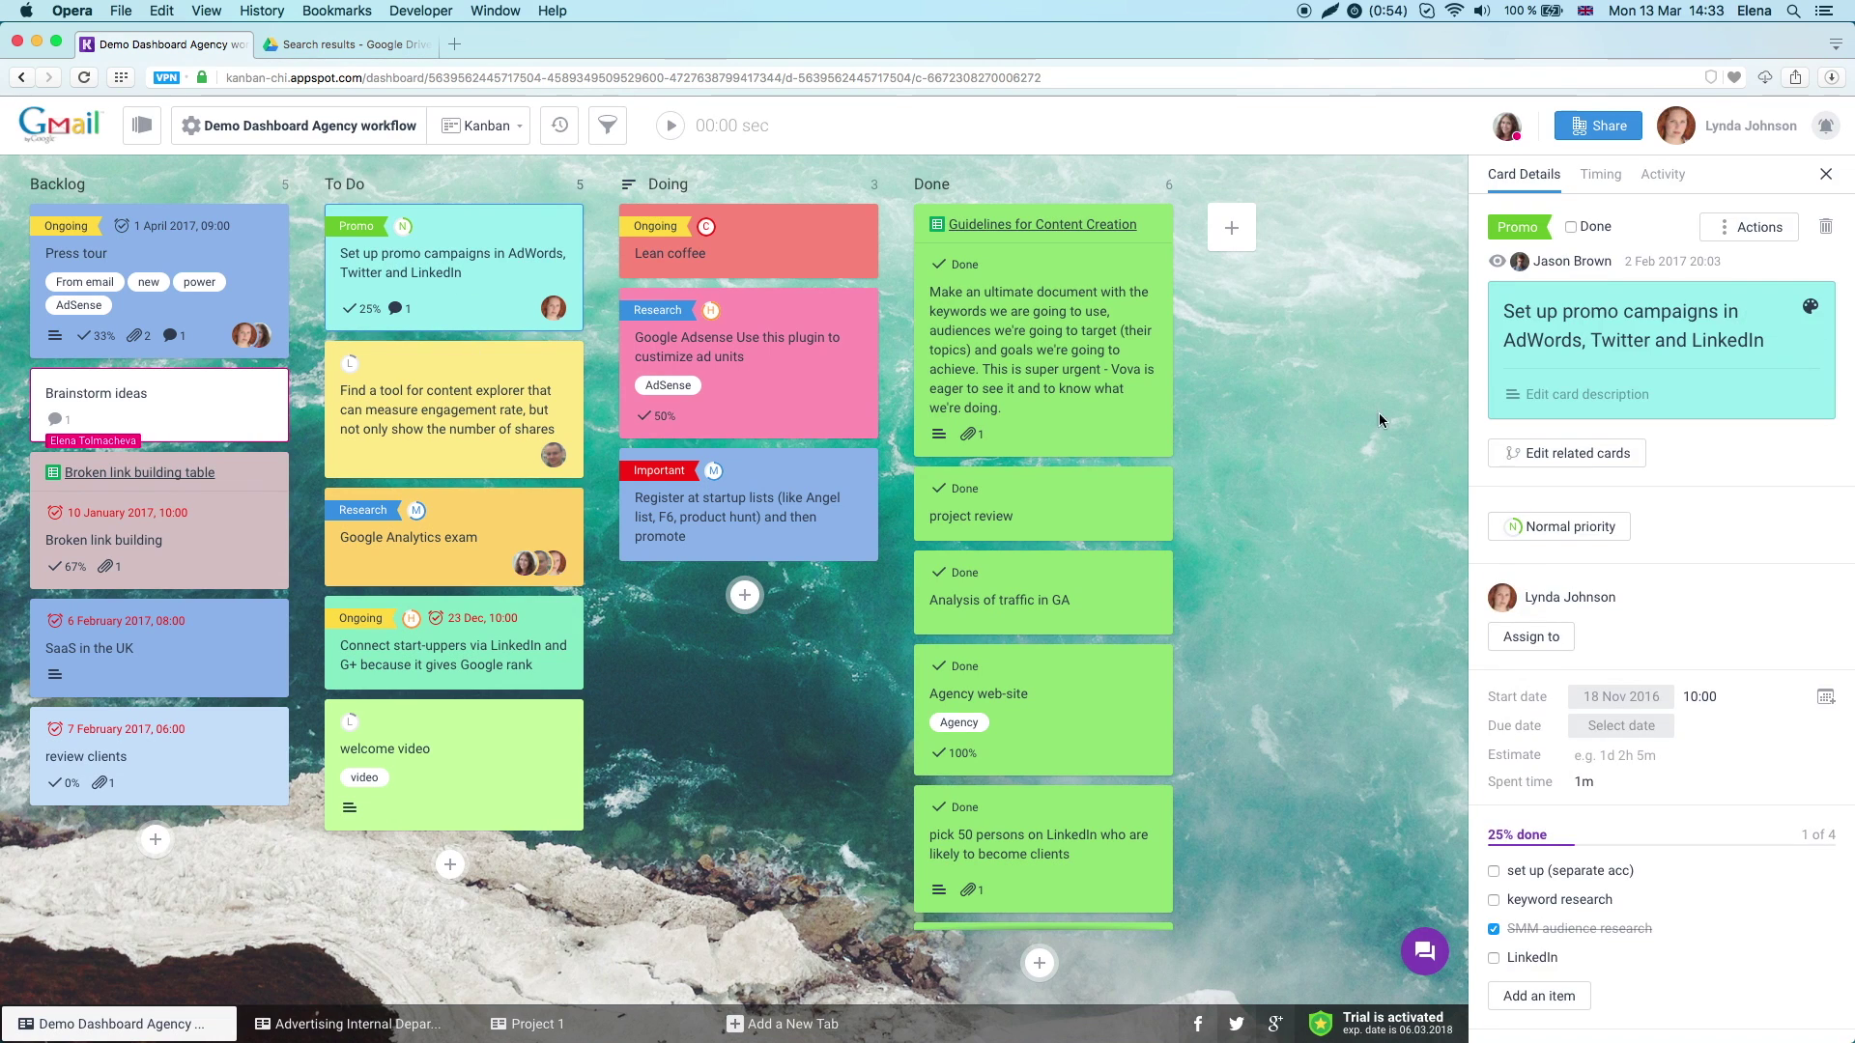
pyautogui.scroll(-5, 1666, 579)
pyautogui.click(1536, 818)
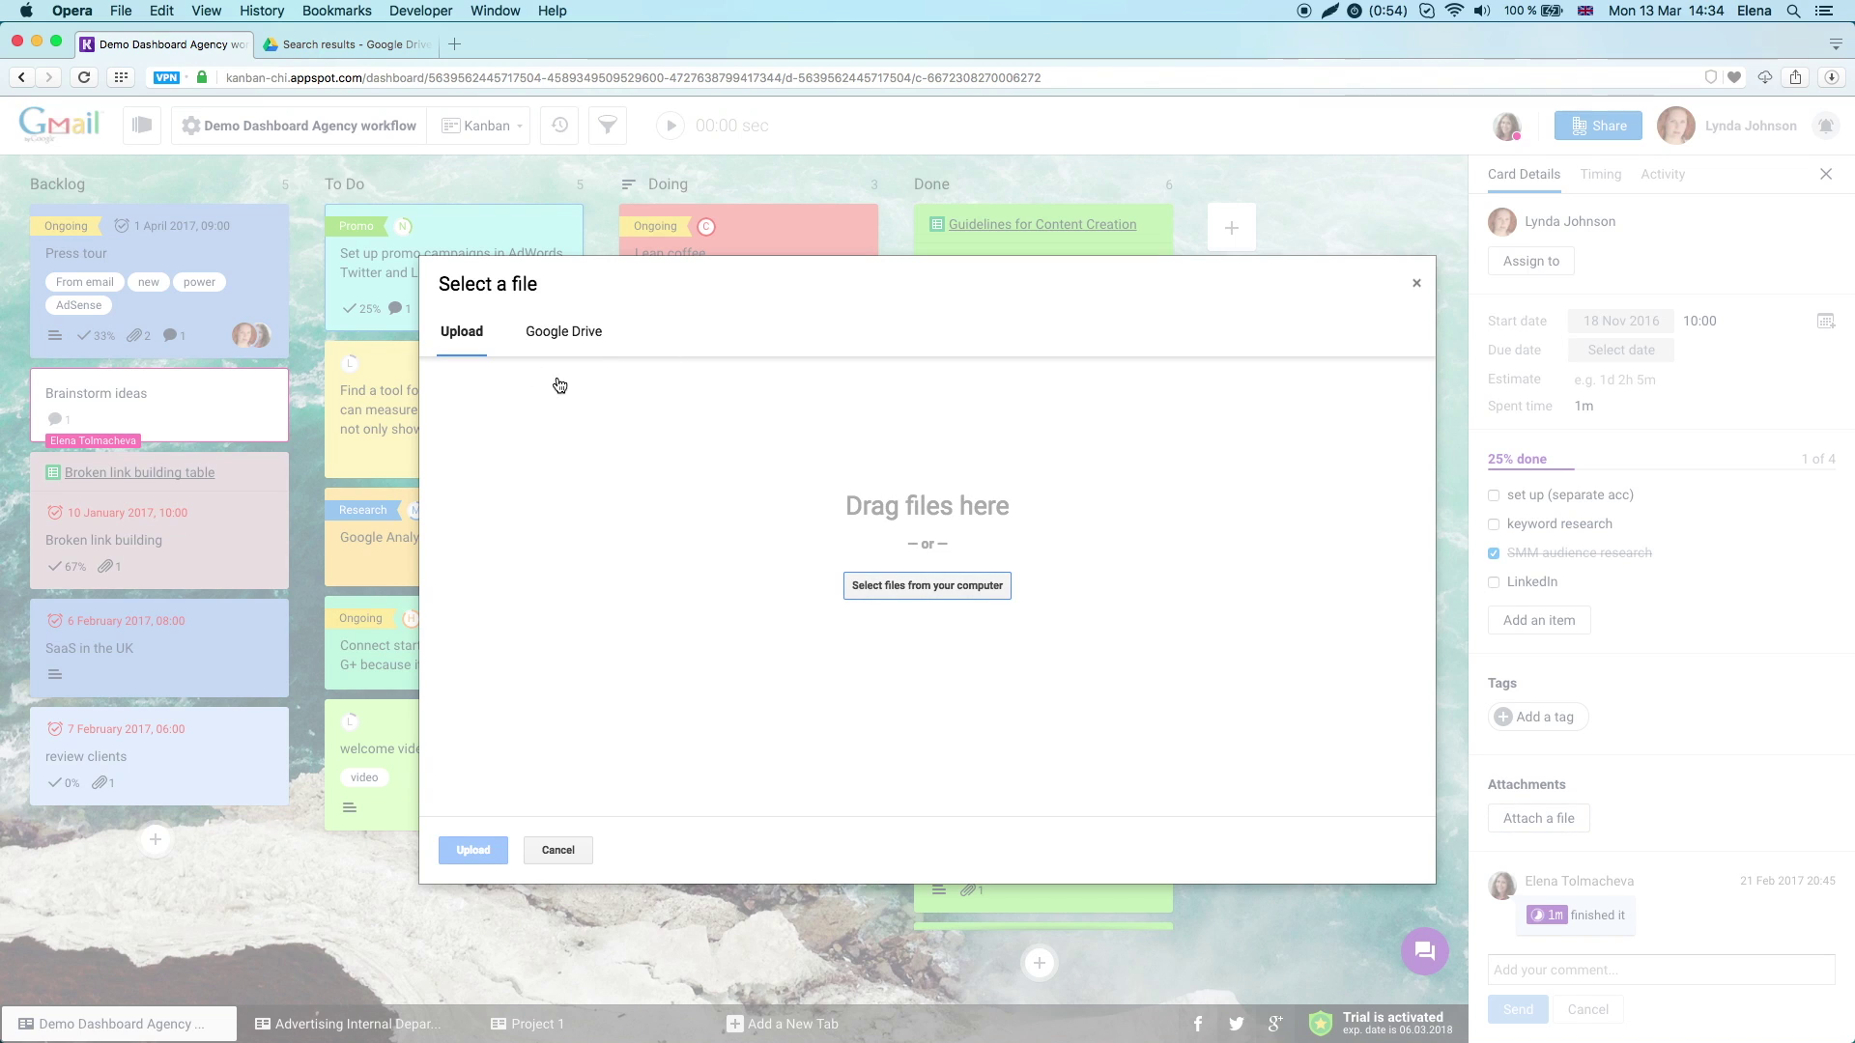
pyautogui.click(564, 330)
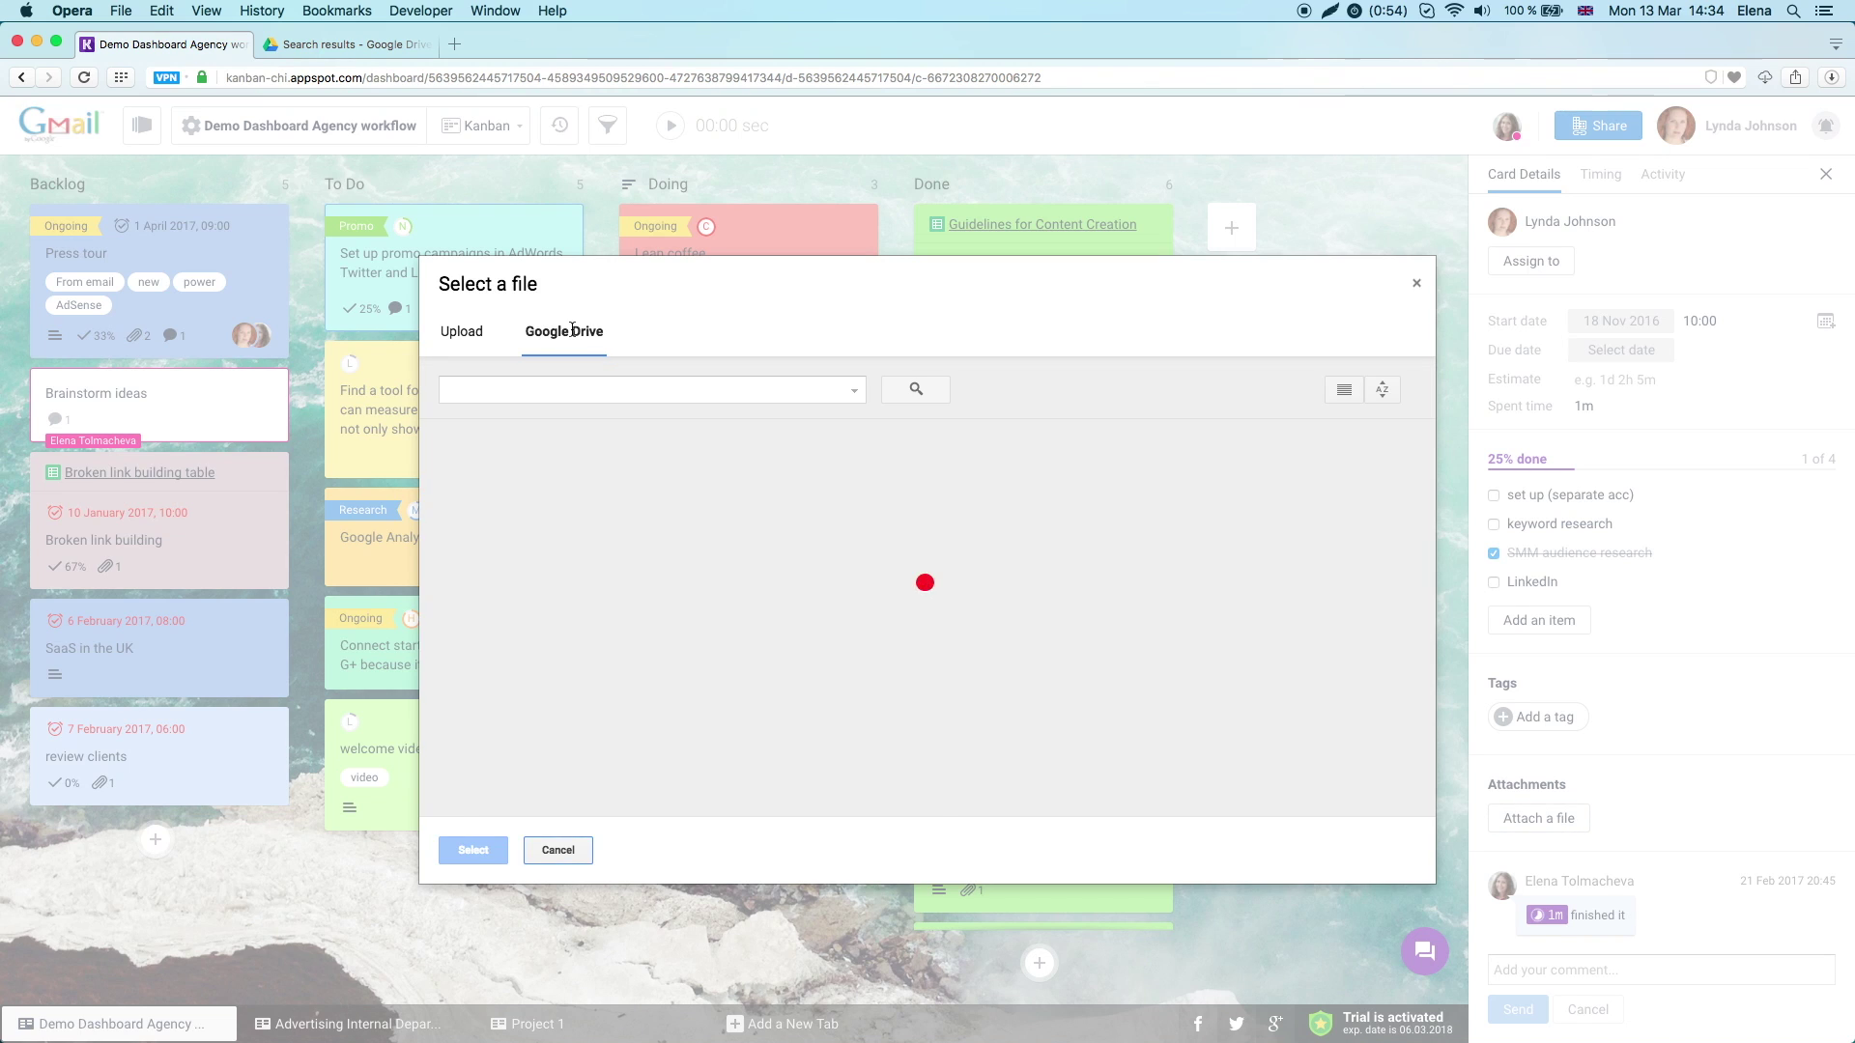
pyautogui.click(1417, 287)
pyautogui.click(1826, 177)
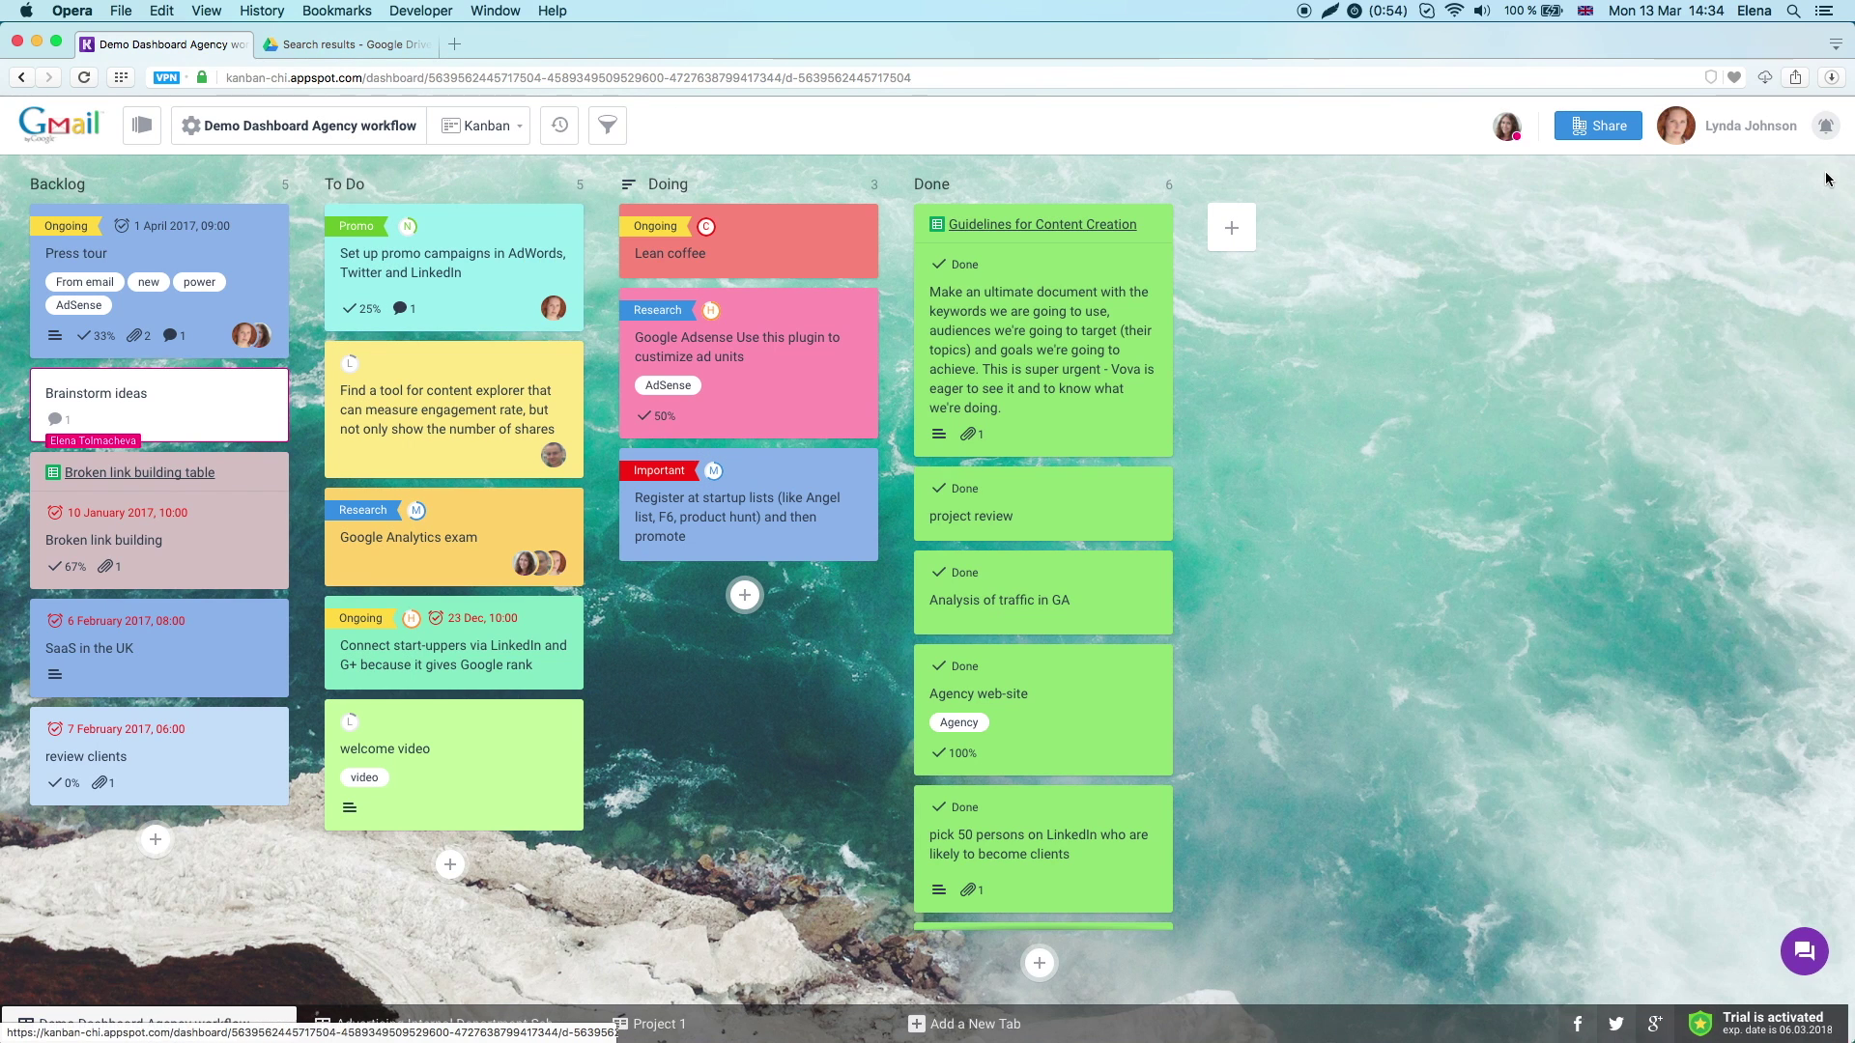
# Set the Lean coffee card's due date to 29 Mar 2017
pyautogui.click(753, 253)
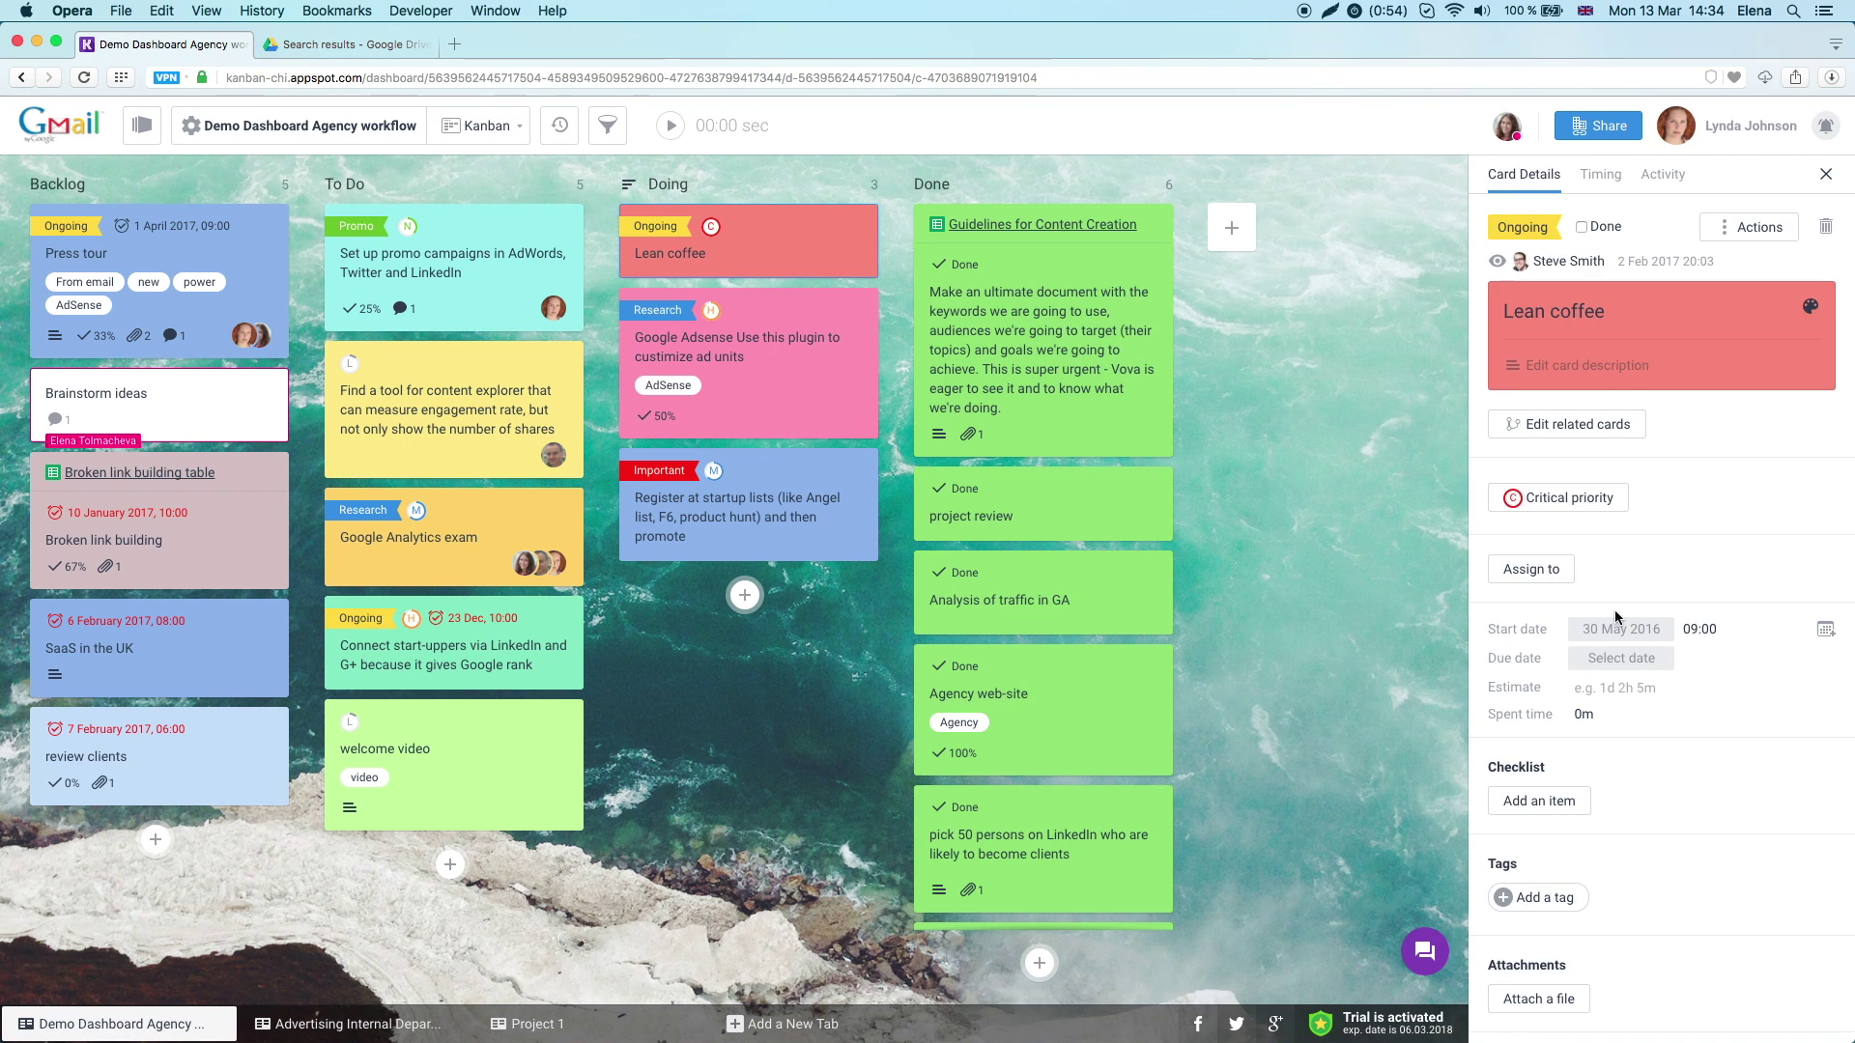
pyautogui.click(1619, 658)
pyautogui.click(1651, 739)
pyautogui.click(1825, 660)
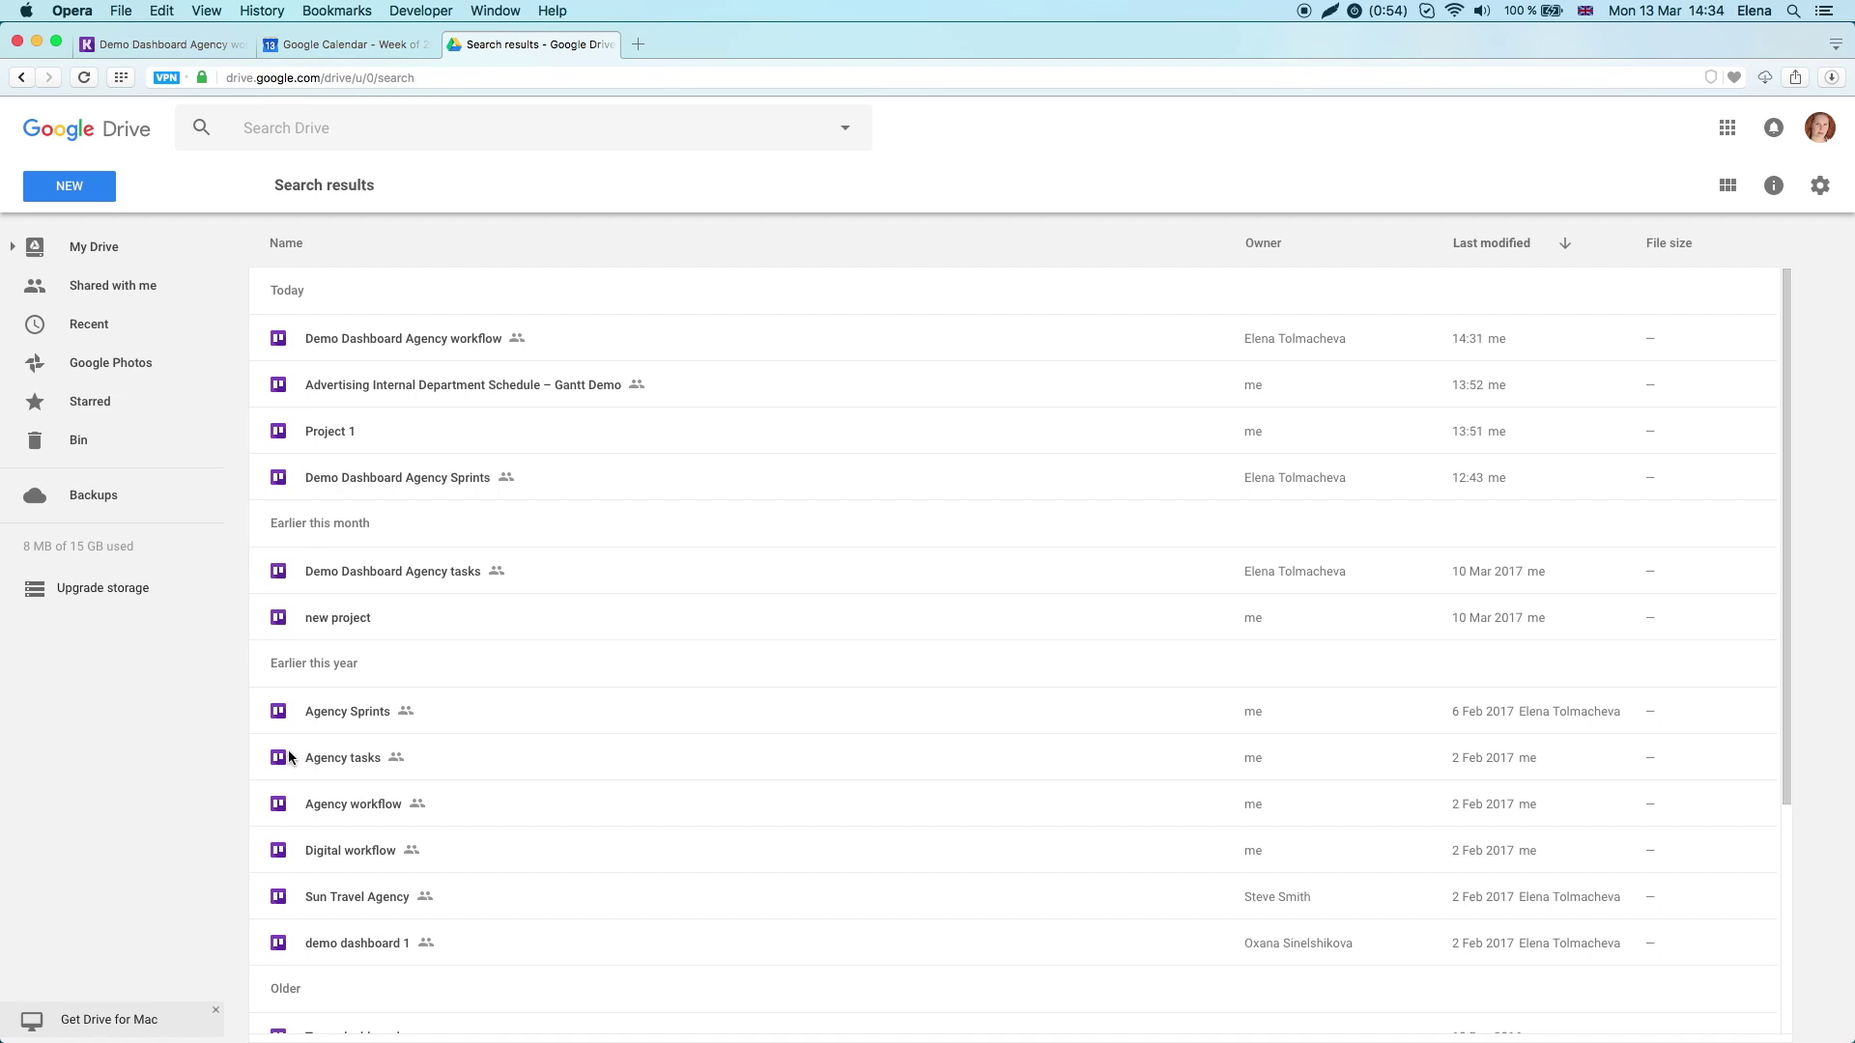
pyautogui.click(463, 346)
pyautogui.keyDown('shift'); pyautogui.click(480, 382); pyautogui.keyUp('shift')
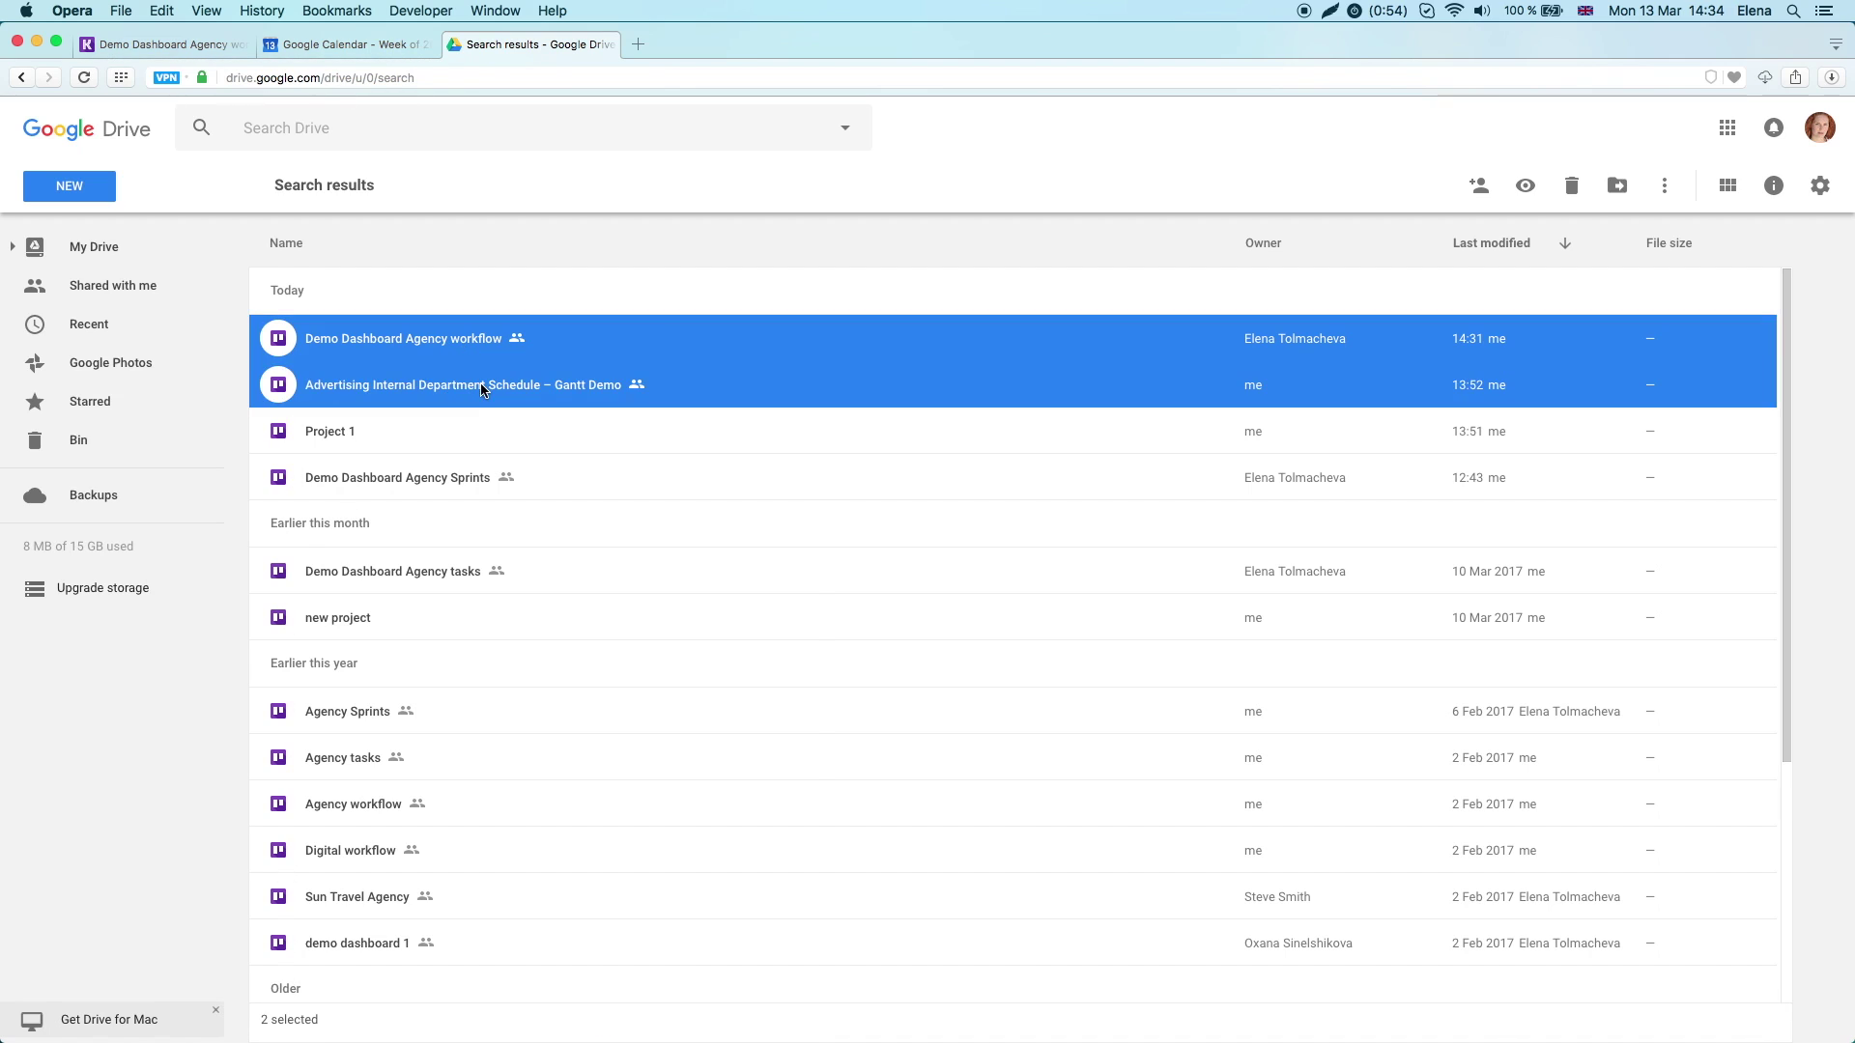
pyautogui.keyDown('shift'); pyautogui.click(471, 430); pyautogui.keyUp('shift')
pyautogui.keyDown('shift'); pyautogui.click(461, 477); pyautogui.keyUp('shift')
pyautogui.click(1479, 186)
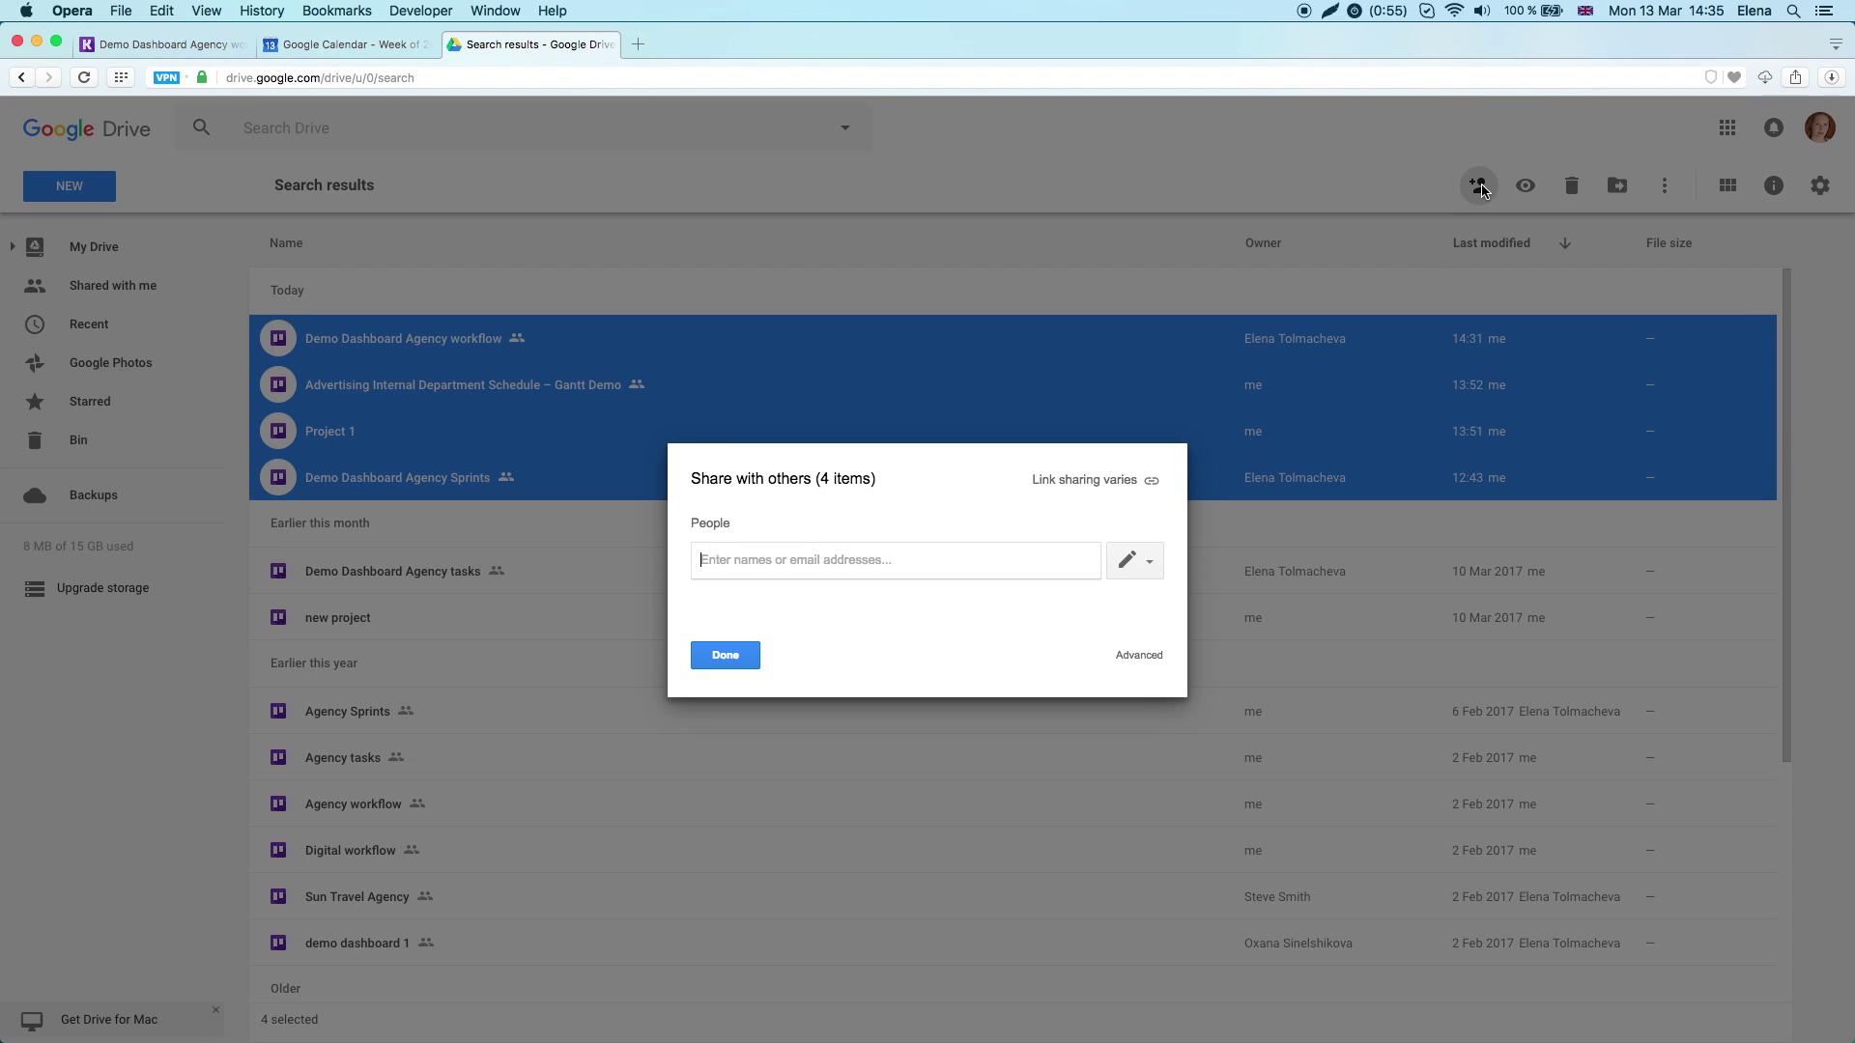
pyautogui.write('steve')
pyautogui.click(782, 586)
pyautogui.click(724, 757)
pyautogui.click(734, 616)
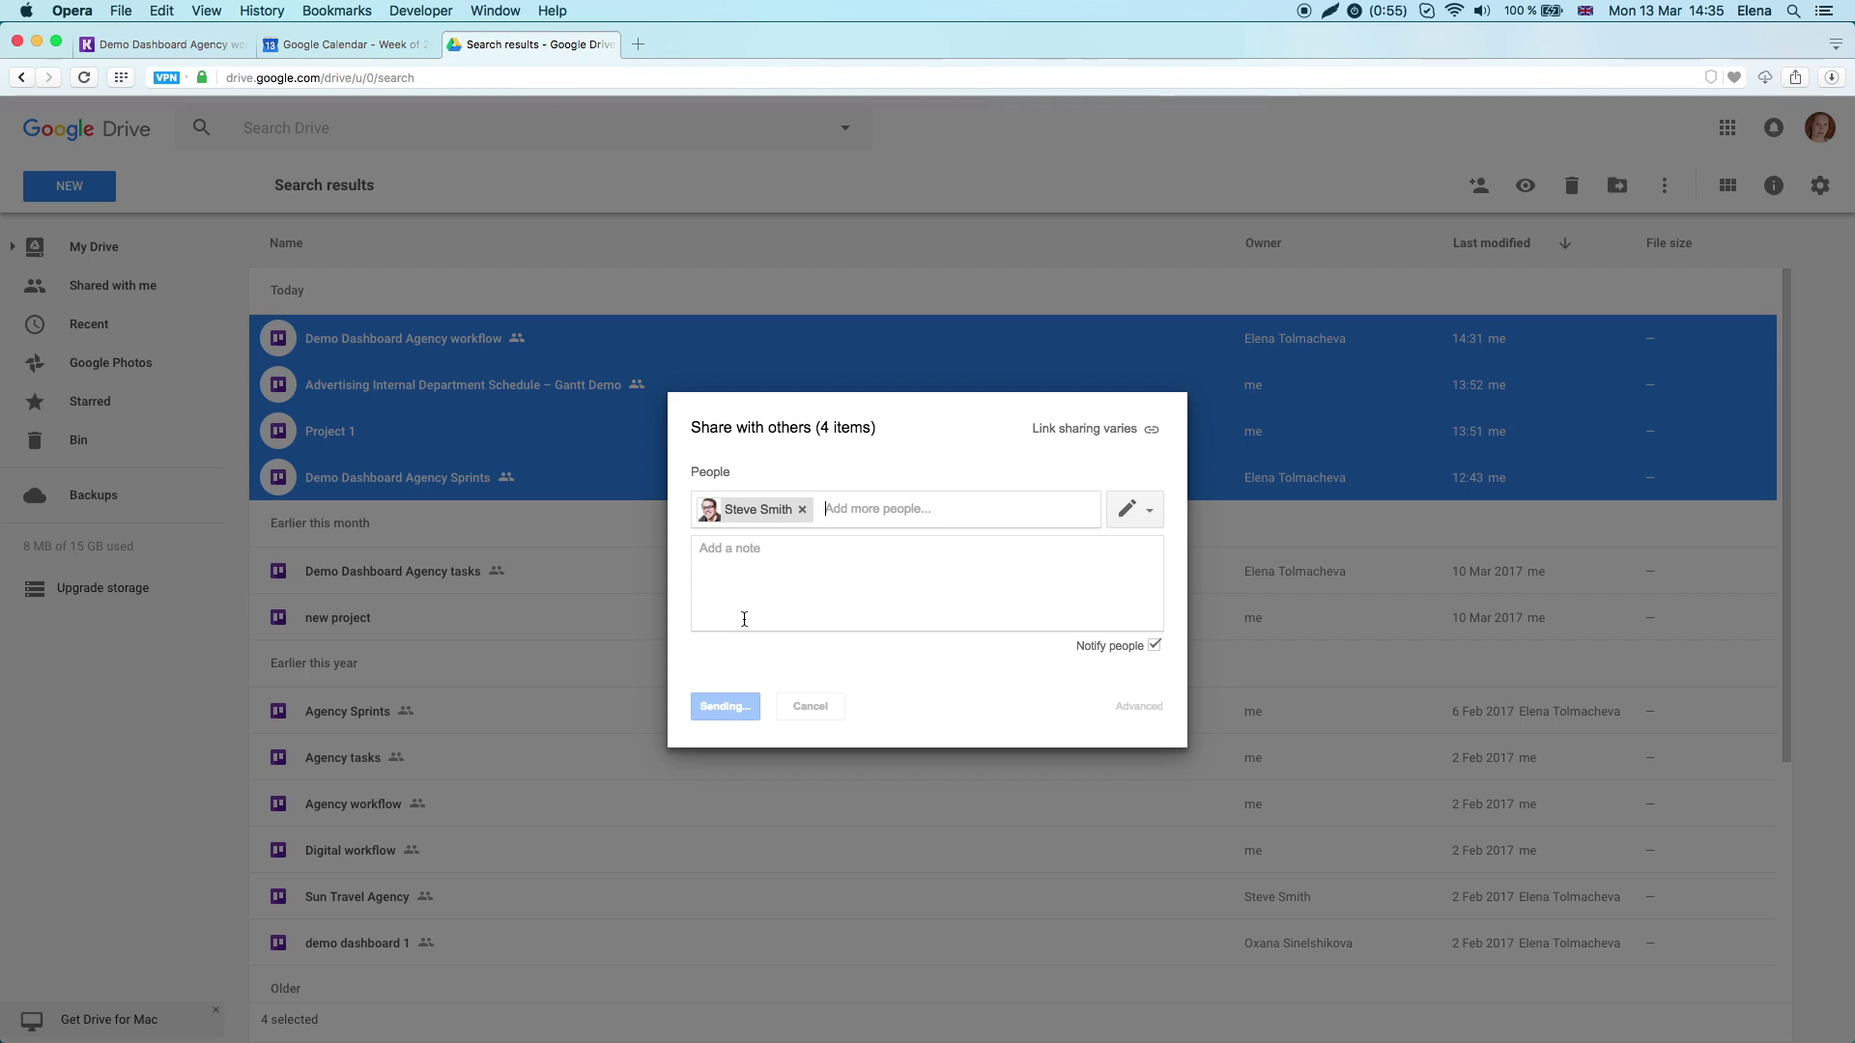